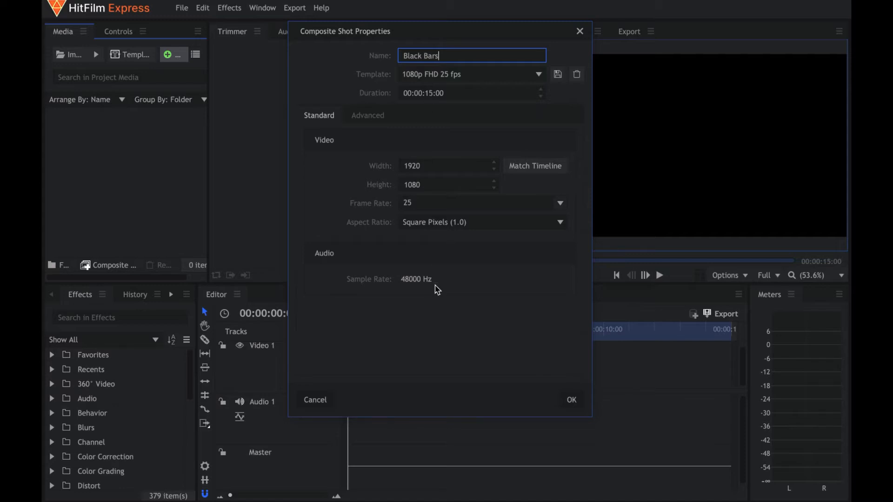
# Create the Black Bars composite shot at 1080p, 25 fps and add a white 1920 x 1080 plane named Background.
pyautogui.click(571, 401)
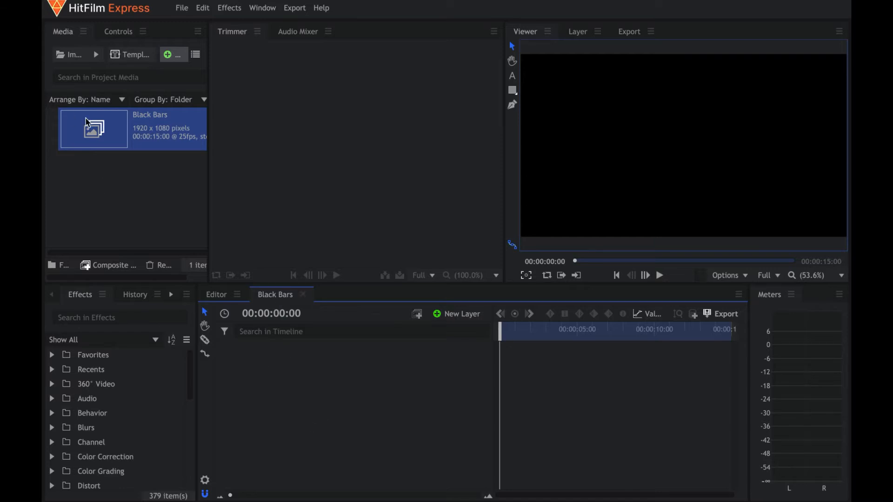
pyautogui.click(460, 319)
pyautogui.click(455, 330)
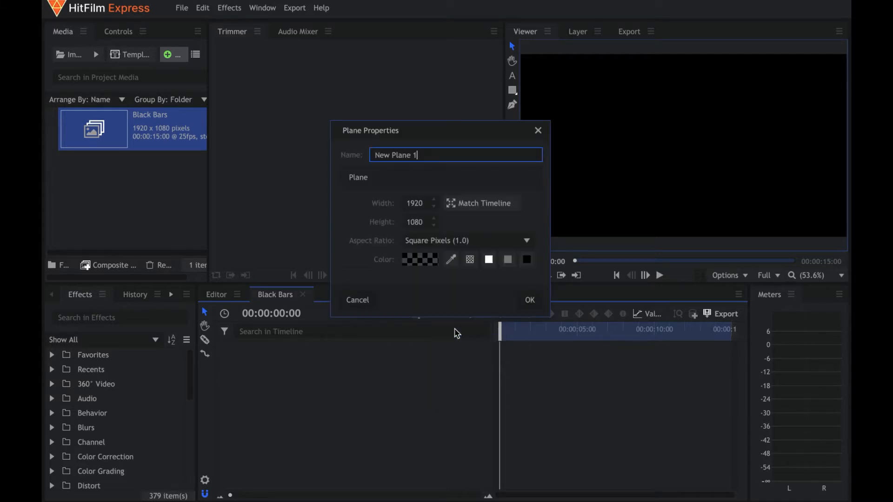
pyautogui.click(489, 261)
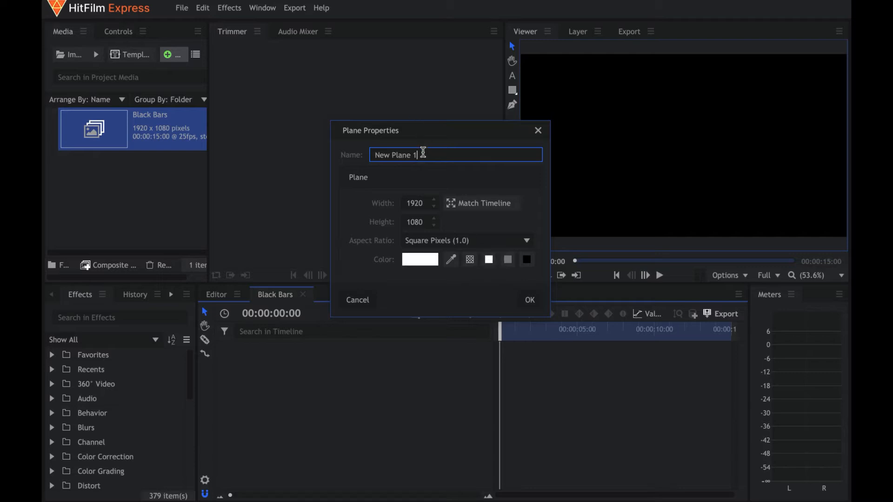
pyautogui.moveTo(421, 155); pyautogui.dragTo(371, 156)
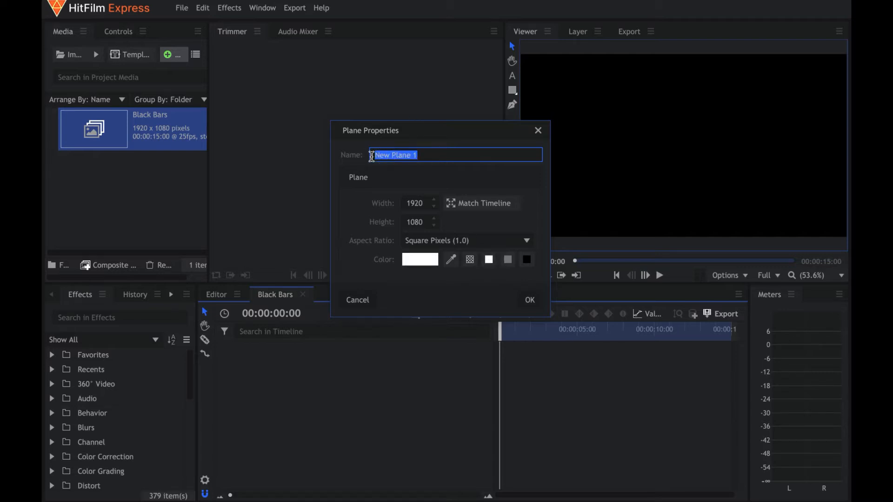
pyautogui.write('Background')
pyautogui.click(531, 300)
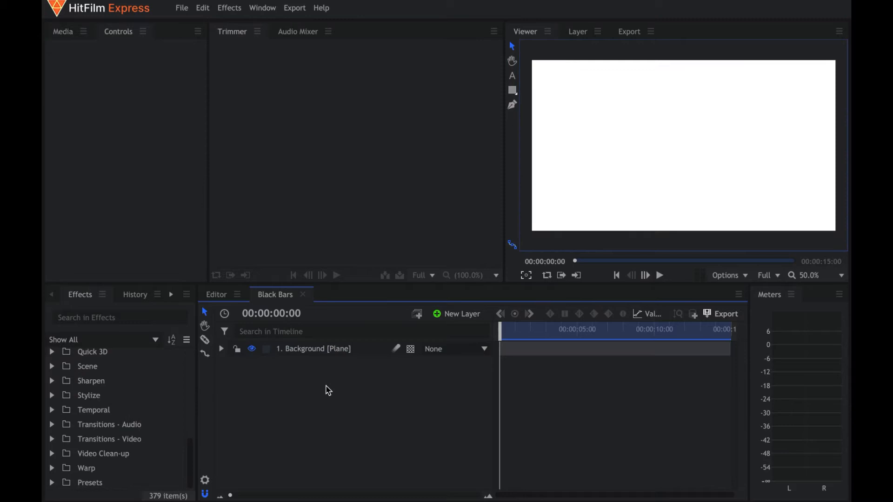
# Apply the Letterbox effect from the favorite effects to the Background plane.
pyautogui.scroll(7, 100, 382)
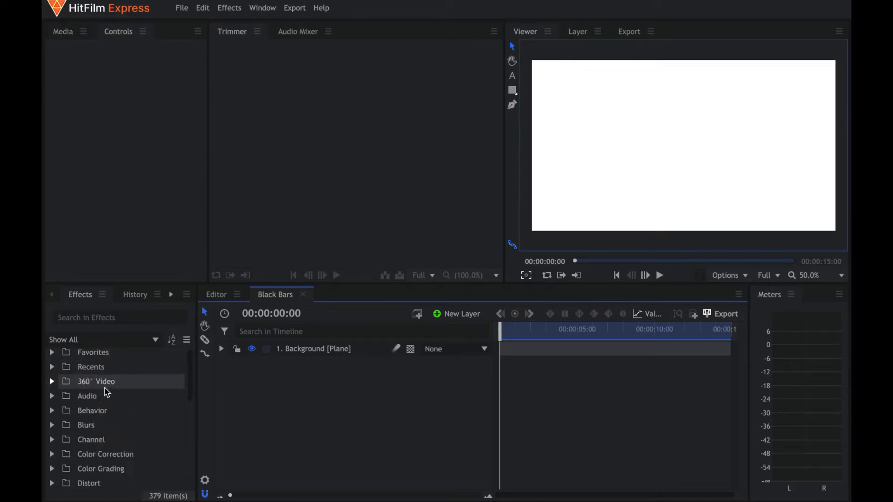
pyautogui.click(53, 354)
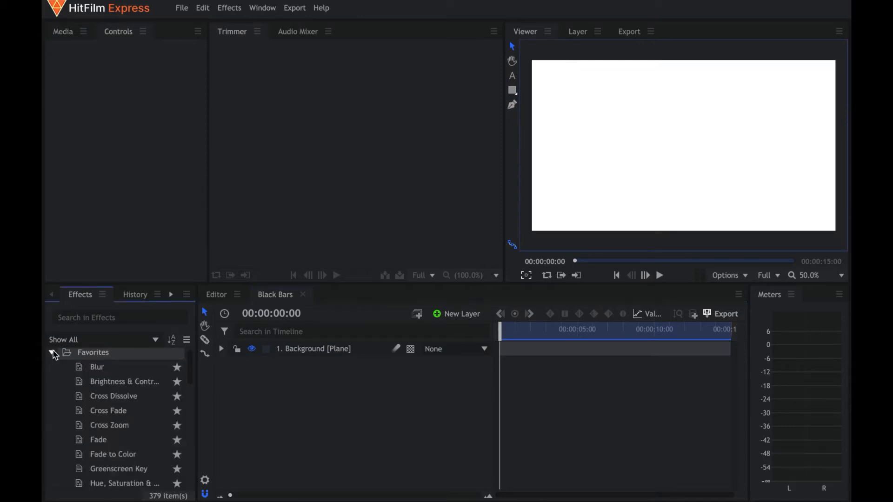
pyautogui.scroll(-3, 120, 413)
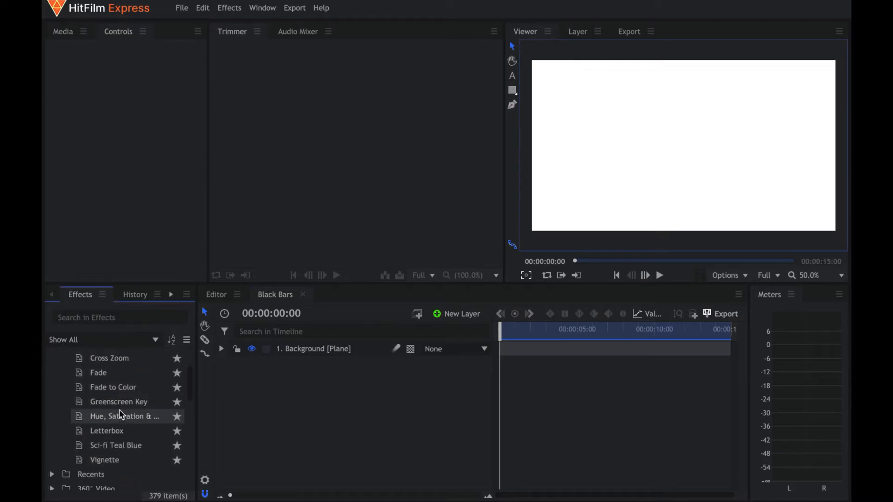
pyautogui.moveTo(110, 433); pyautogui.dragTo(317, 355)
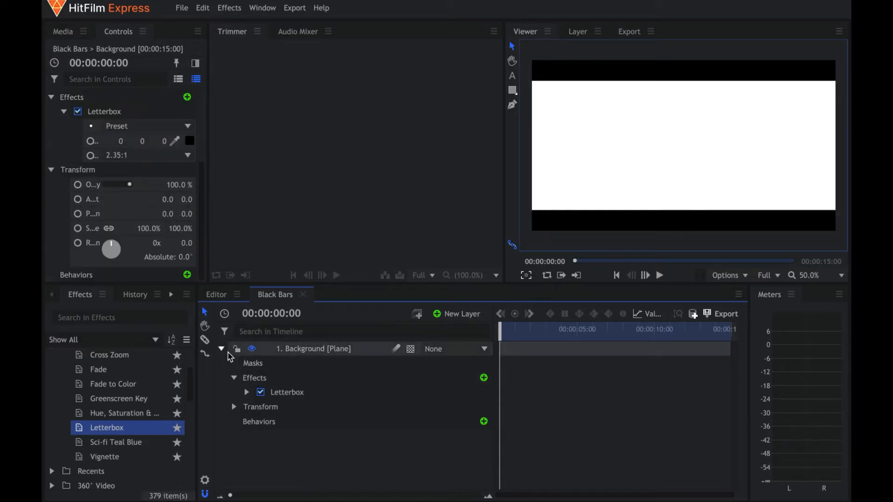
pyautogui.click(222, 350)
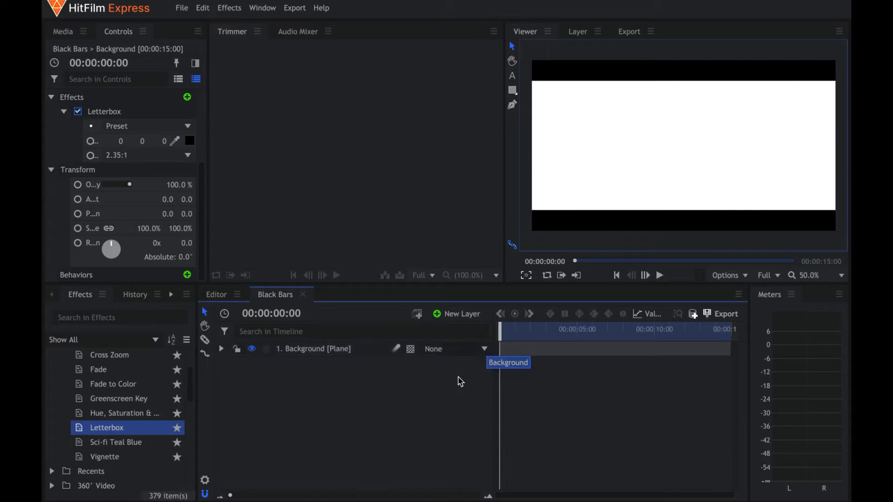
# Add a second 1920 x 1080 plane in black above the Background layer.
pyautogui.click(472, 317)
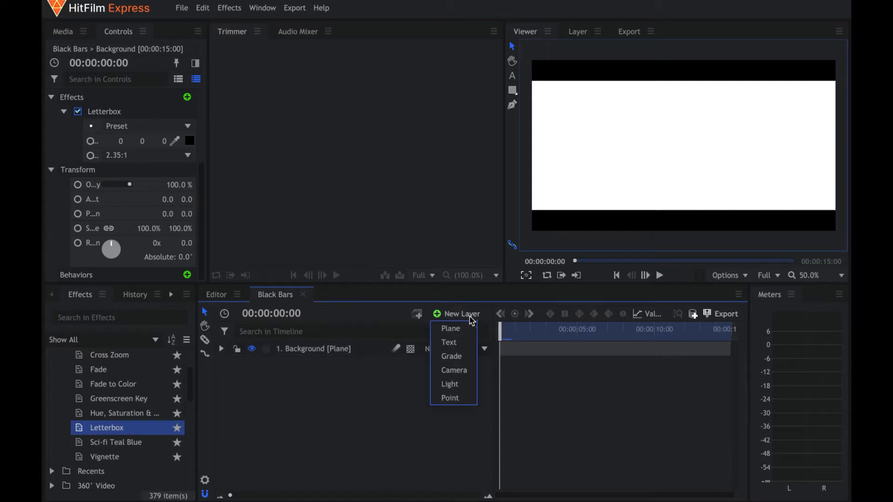
pyautogui.click(455, 333)
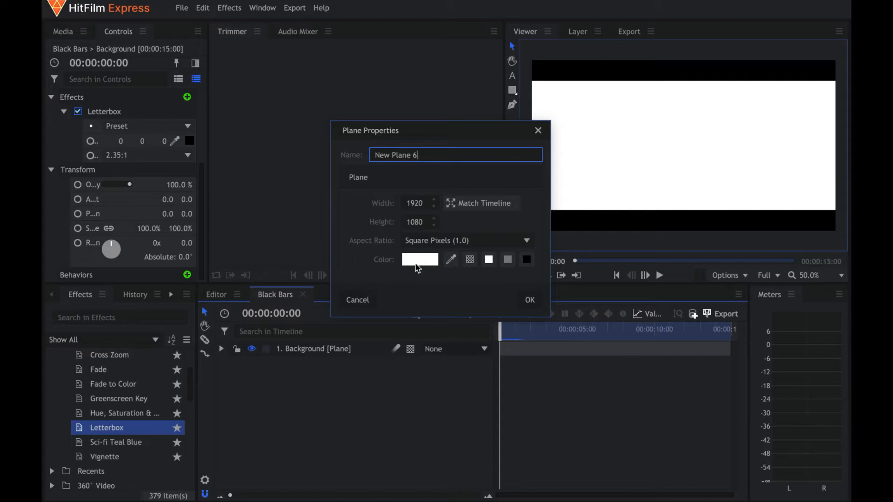
pyautogui.click(528, 263)
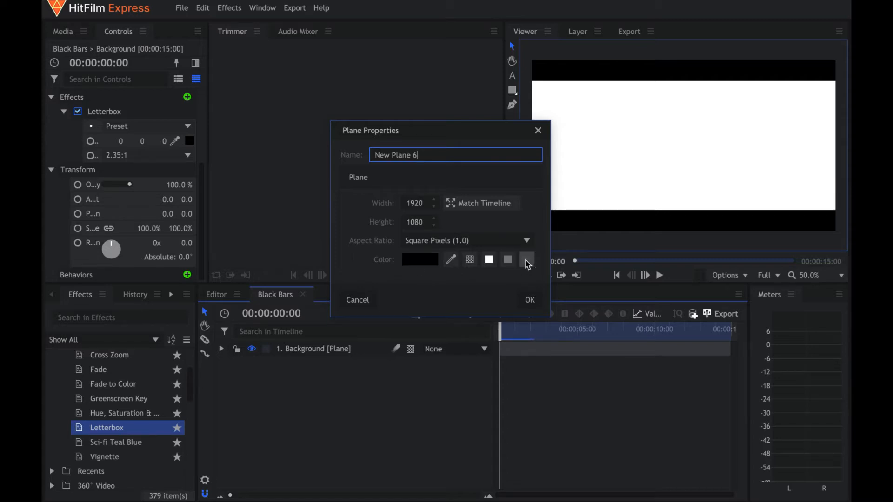
pyautogui.click(530, 300)
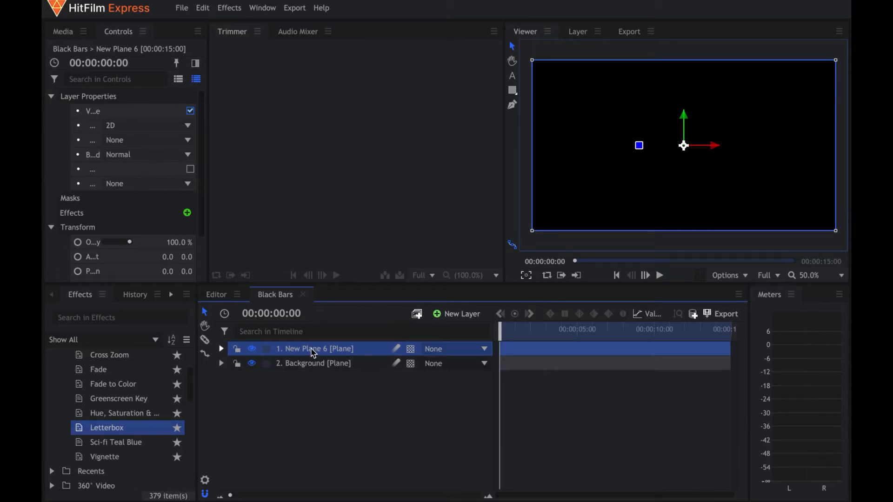
# Rename the black plane Top and draw a full-width rectangular mask over about the upper half of the frame.
pyautogui.rightClick(314, 354)
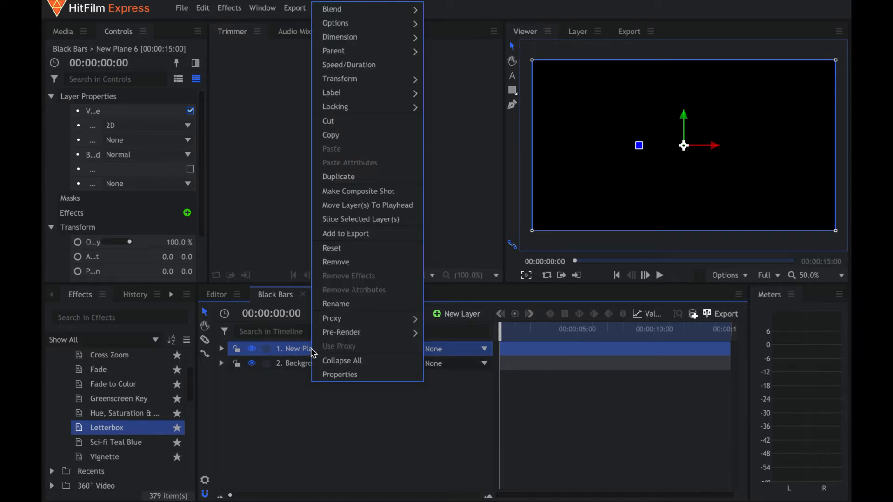
pyautogui.click(344, 304)
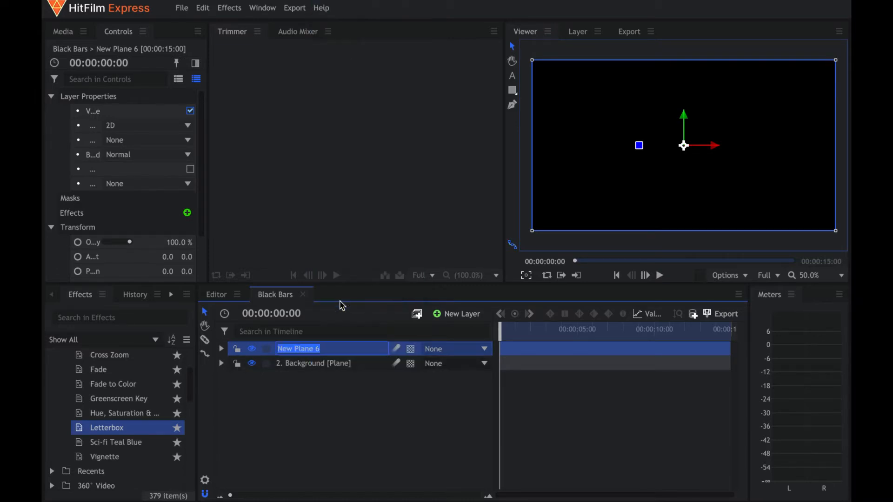
pyautogui.write('Top')
pyautogui.press('Return')
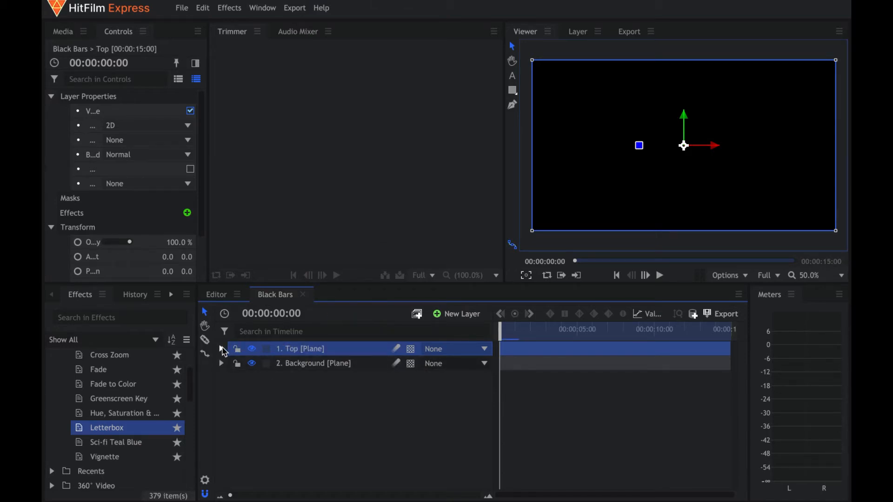
pyautogui.click(513, 93)
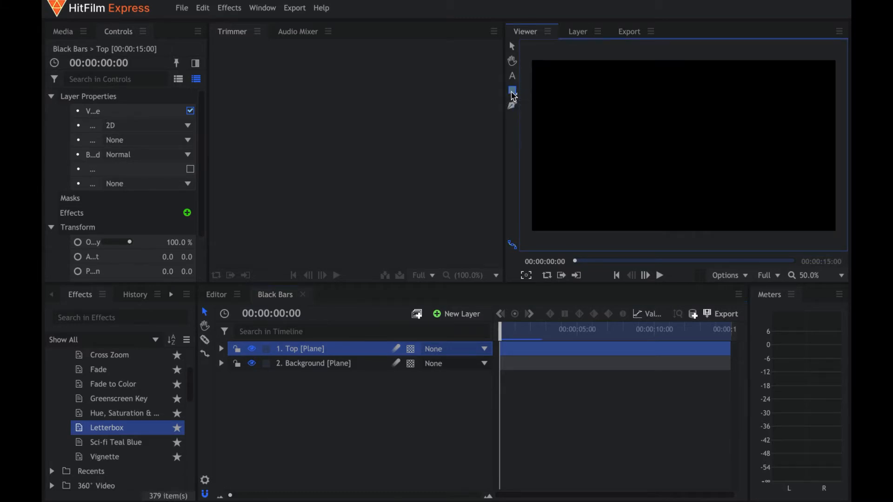
pyautogui.moveTo(529, 60); pyautogui.dragTo(840, 148)
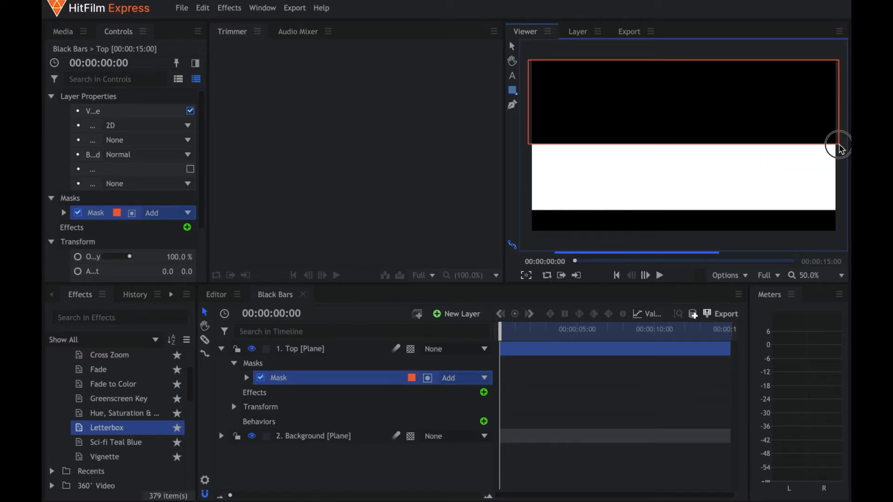
# Duplicate the masked Top layer and rename the copy Bottom.
pyautogui.click(342, 356)
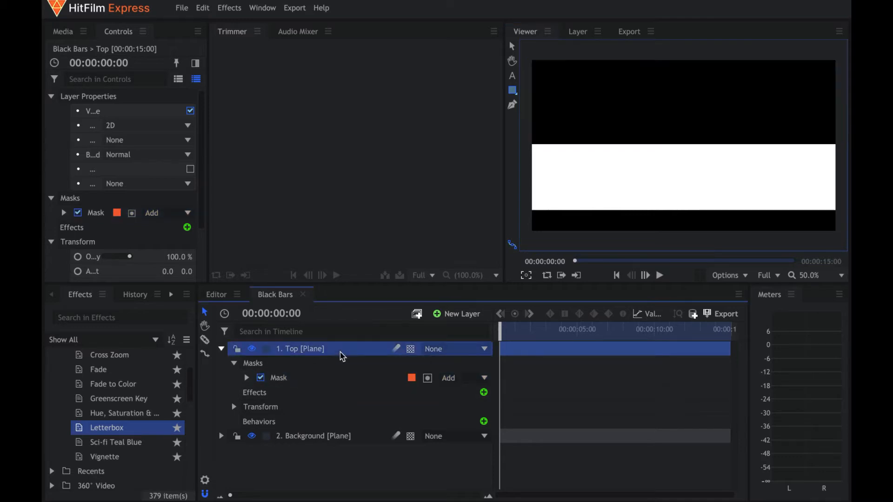
pyautogui.hotkey('ctrl', 'd')
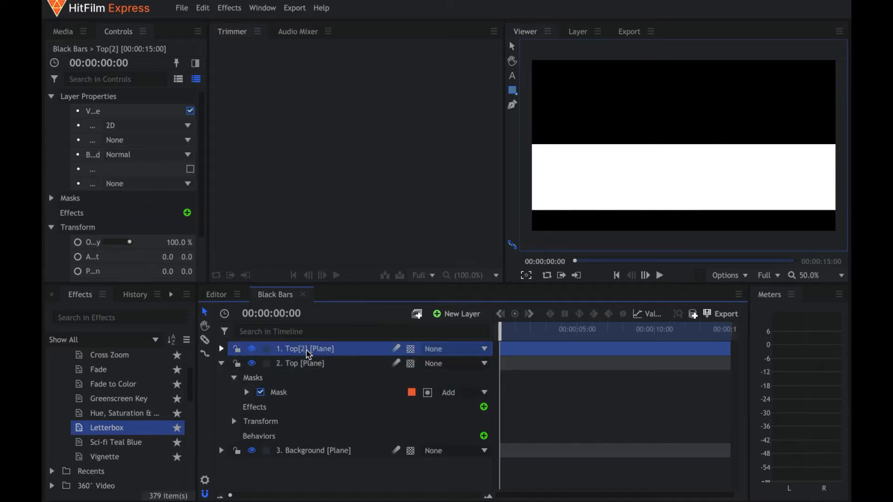
pyautogui.rightClick(307, 354)
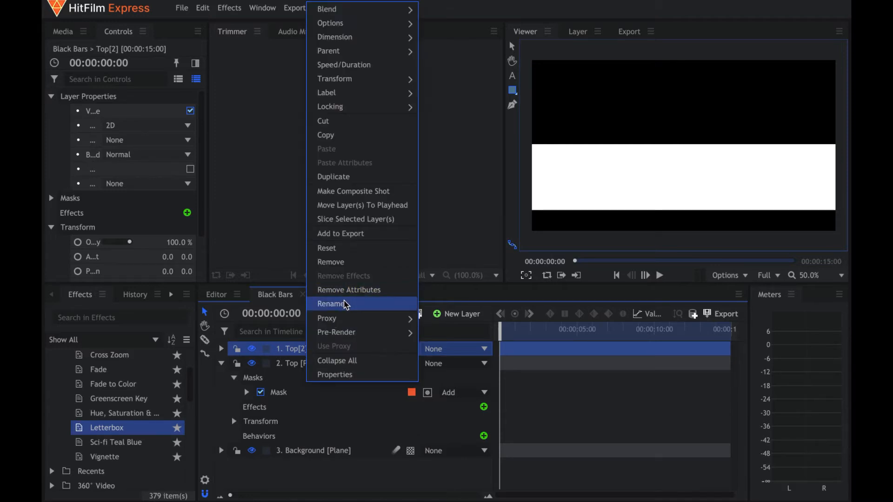
pyautogui.click(345, 302)
pyautogui.write('Bo')
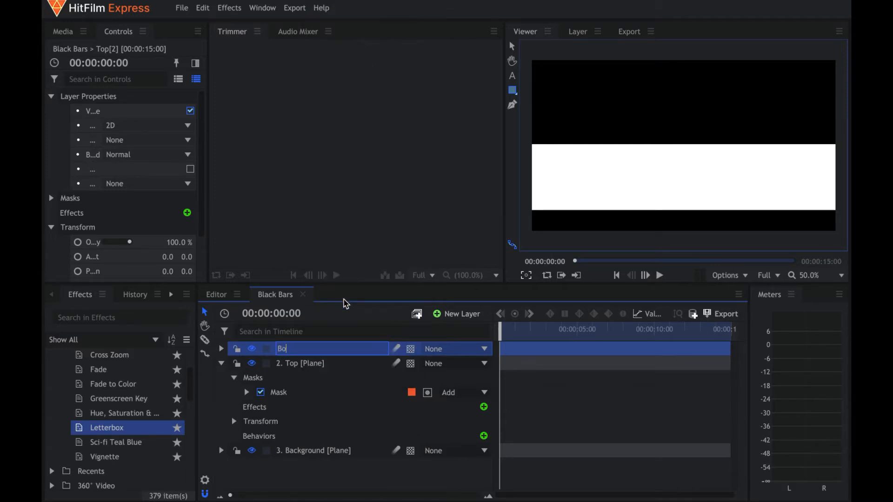
pyautogui.press('Return')
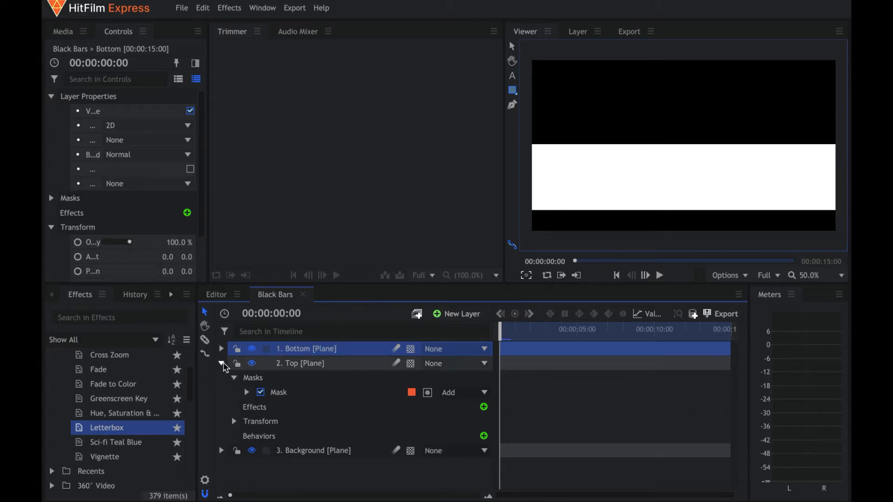
# Place the Bottom layer between Top and Background and invert its mask.
pyautogui.click(221, 364)
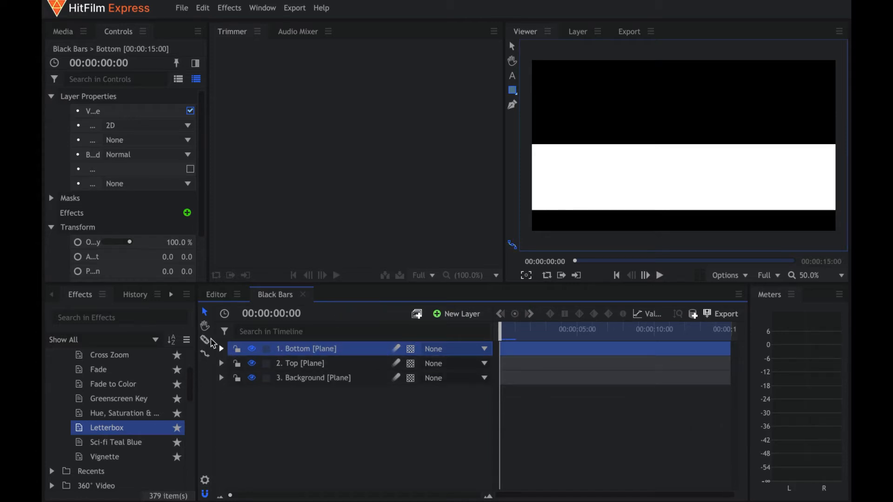
pyautogui.moveTo(302, 354); pyautogui.dragTo(298, 374)
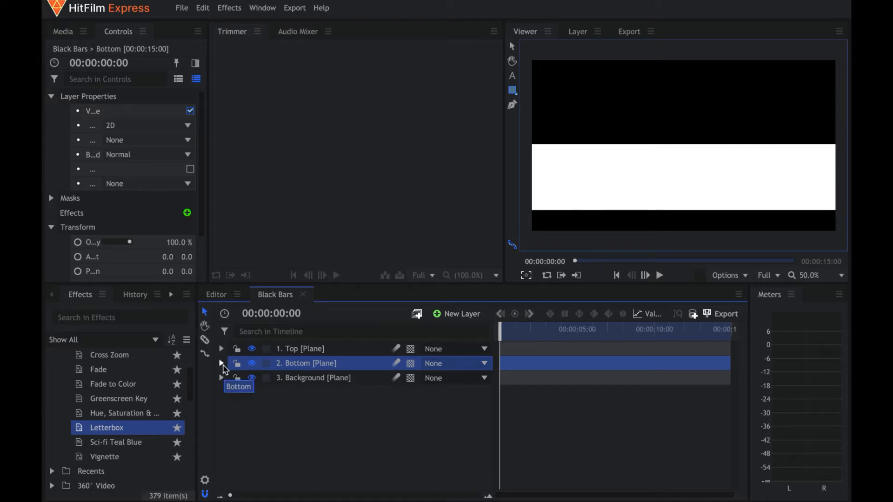
pyautogui.click(222, 364)
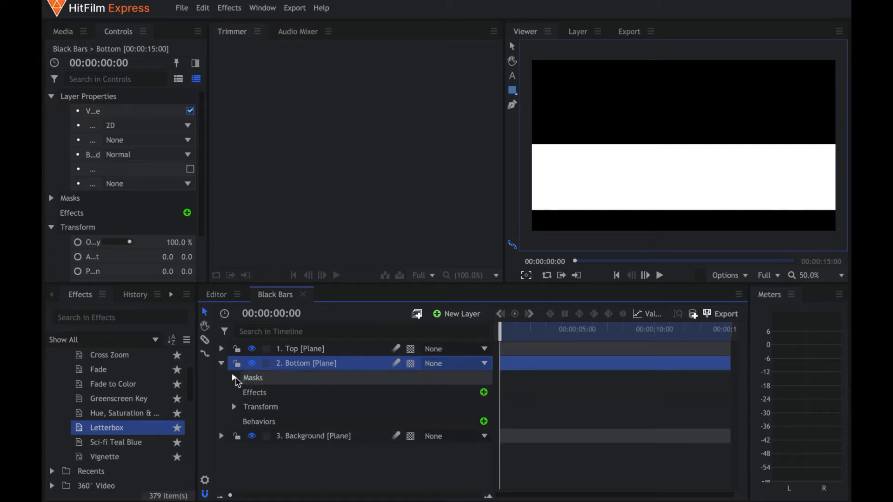
pyautogui.click(236, 379)
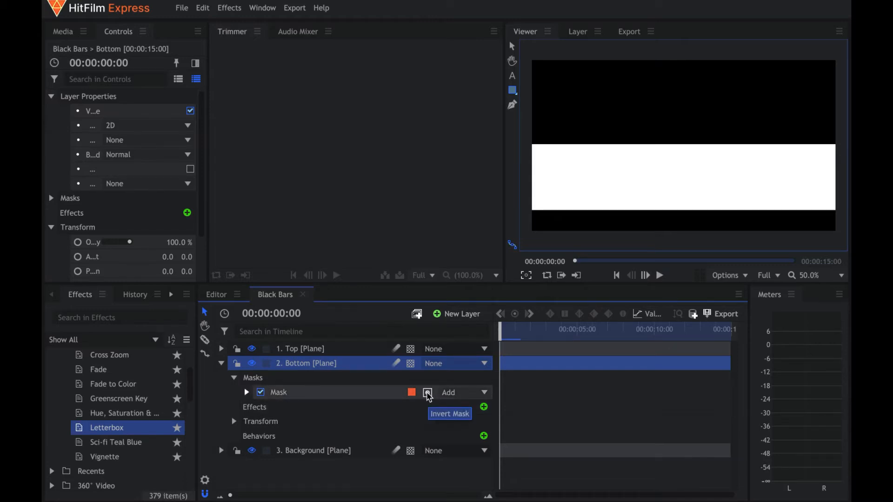
pyautogui.click(428, 394)
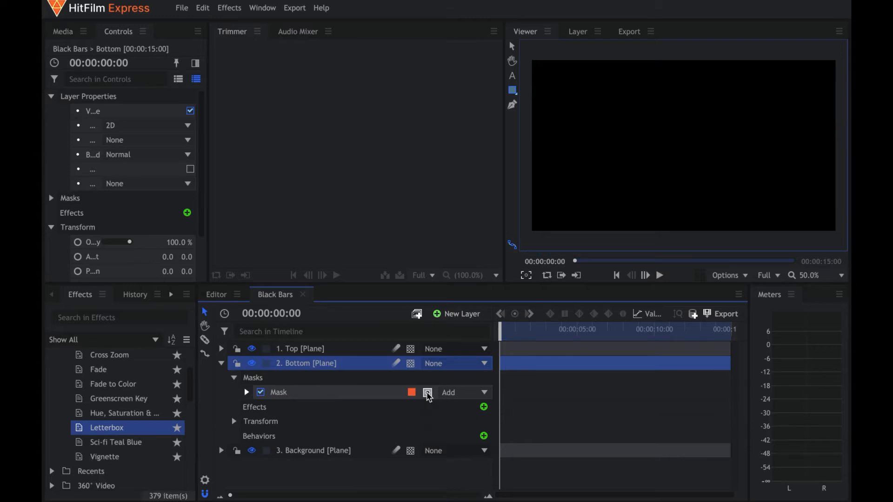
pyautogui.click(222, 364)
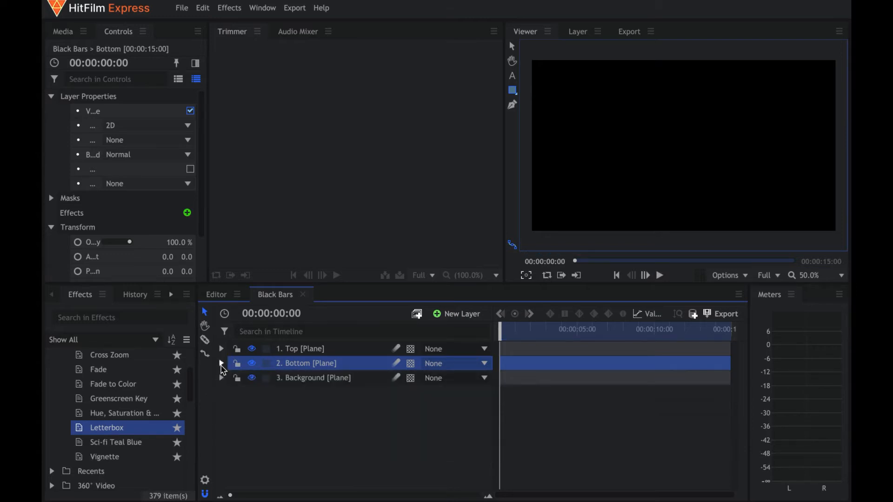
# Move the Top layer up in the viewer until its masked lower edge lines up with the upper letterbox bar.
pyautogui.click(345, 354)
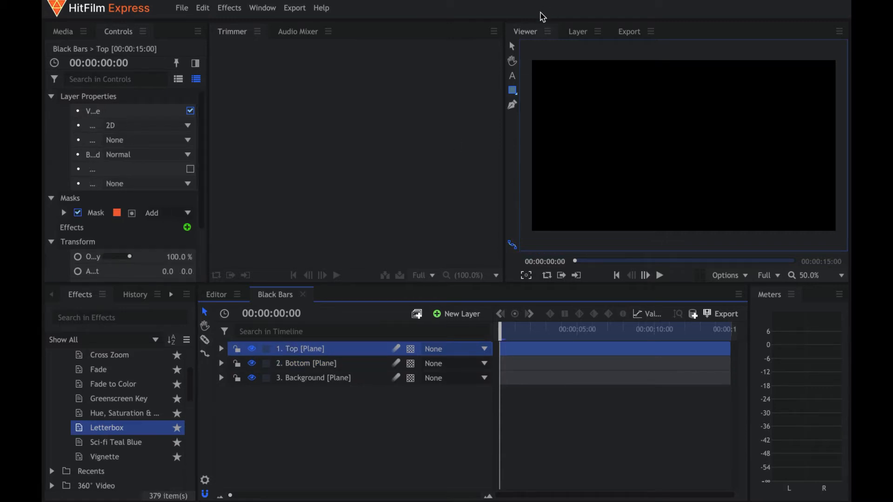
pyautogui.click(513, 47)
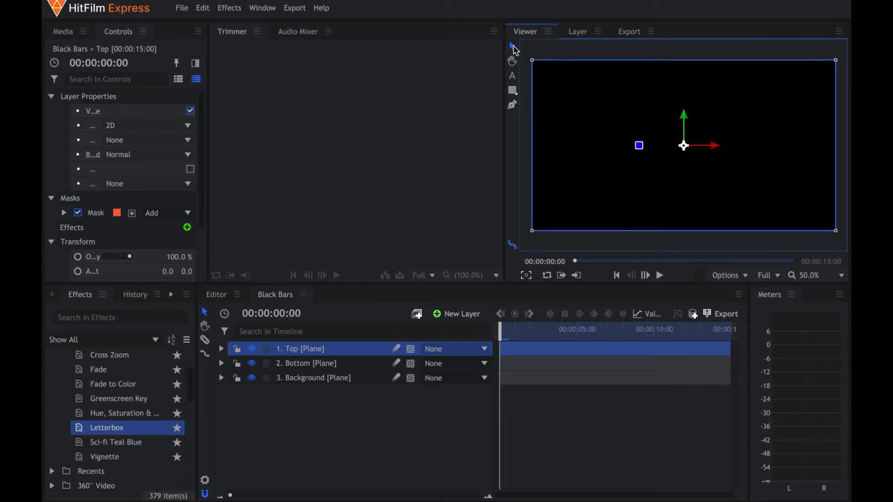
pyautogui.moveTo(685, 146); pyautogui.dragTo(691, 54)
pyautogui.moveTo(699, 113); pyautogui.dragTo(699, 86)
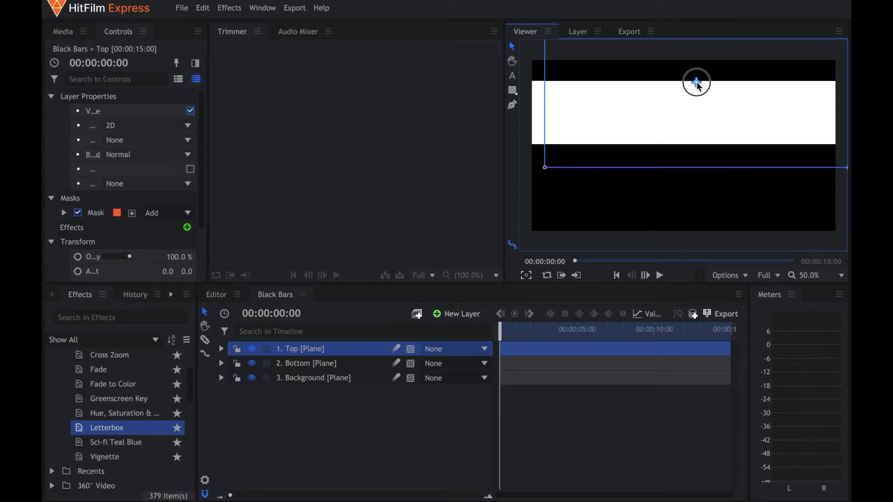
pyautogui.moveTo(699, 86); pyautogui.dragTo(698, 86)
# Set the horizontal anchor point and position of the Top layer's mask to 0.
pyautogui.click(223, 353)
pyautogui.click(222, 350)
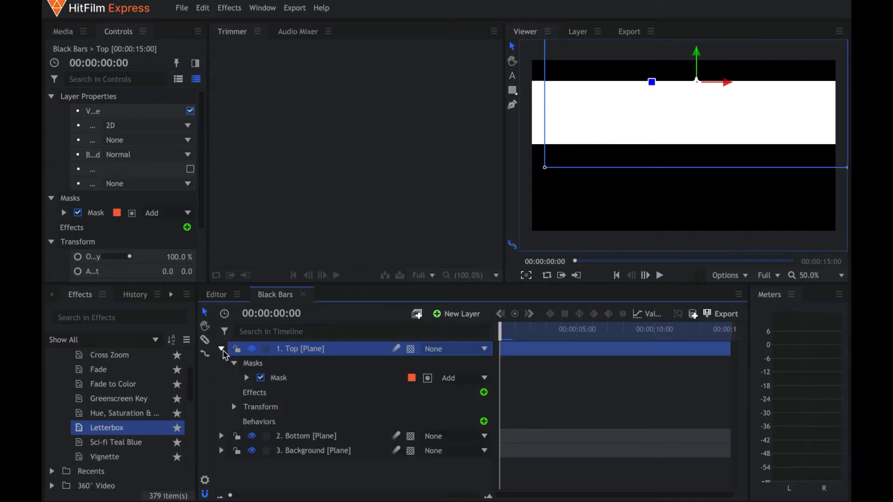
pyautogui.click(247, 378)
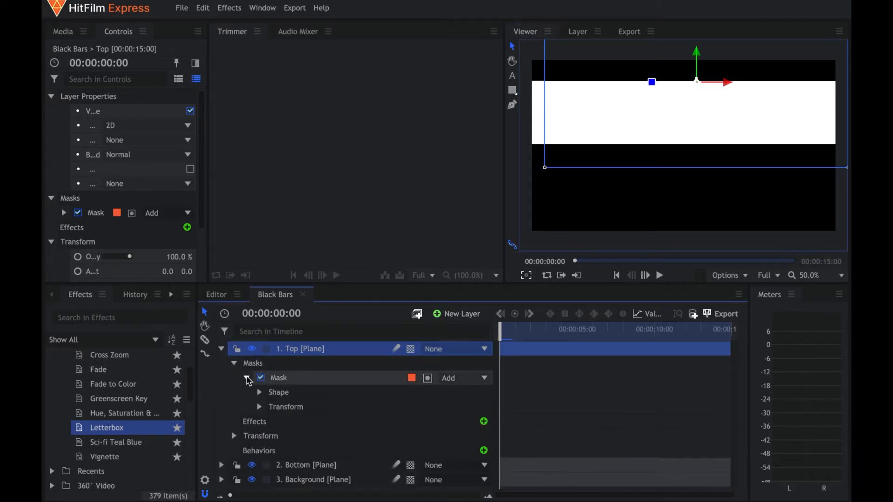
pyautogui.click(259, 408)
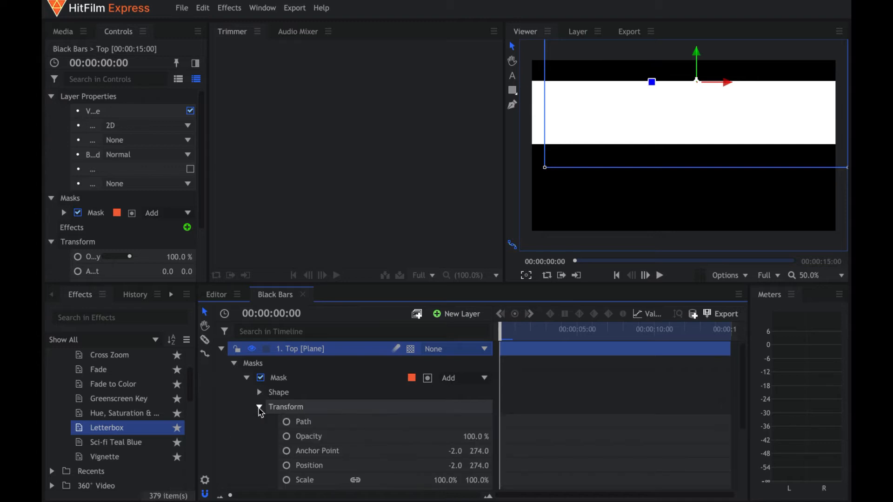
pyautogui.click(284, 447)
pyautogui.scroll(1, 393, 416)
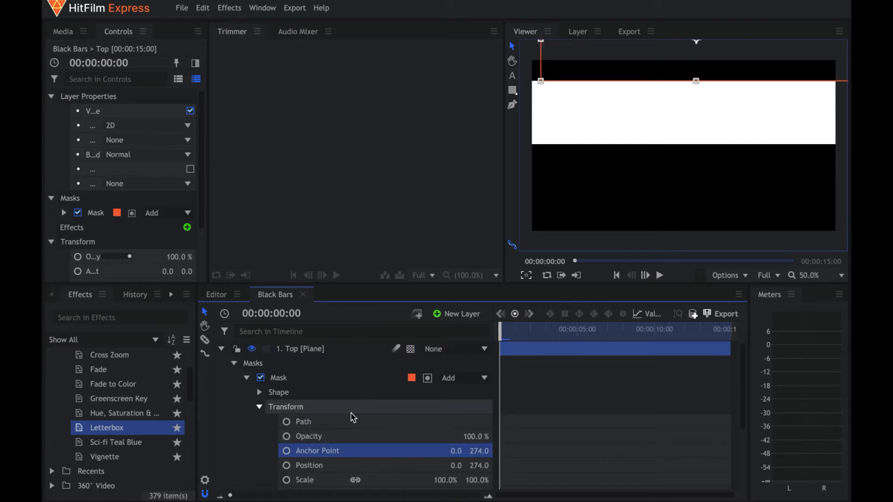
# Set the Top layer's horizontal position to 0, keeping its vertical position at 400.
pyautogui.click(235, 364)
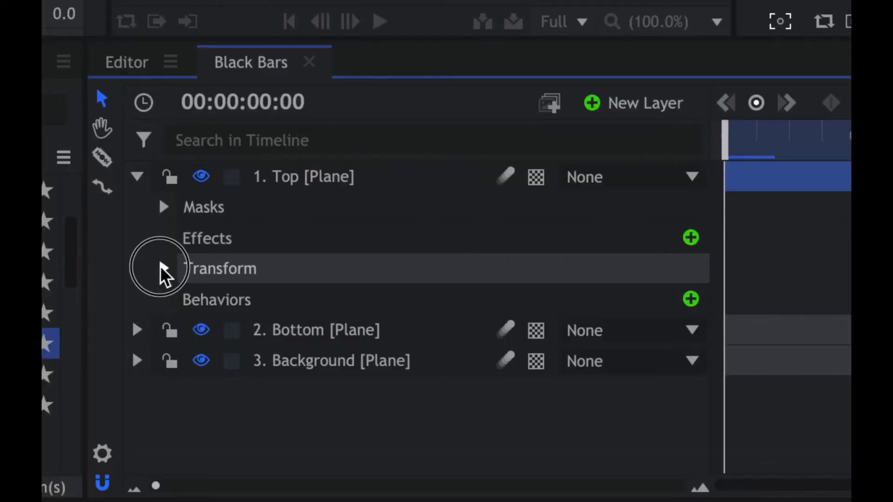
pyautogui.click(234, 392)
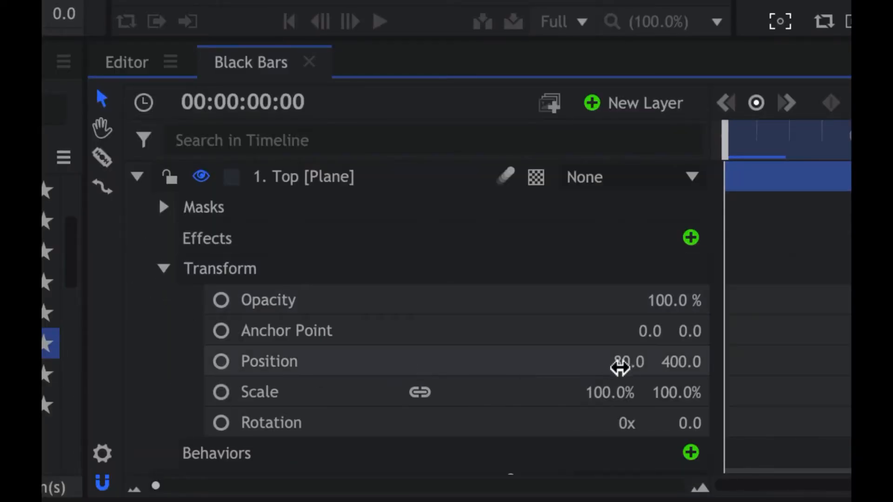
pyautogui.click(625, 362)
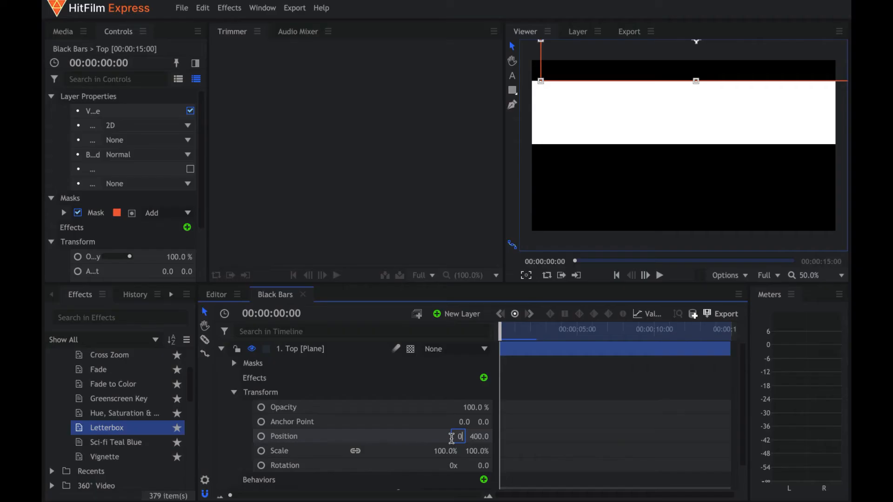
pyautogui.write('0')
pyautogui.press('Return')
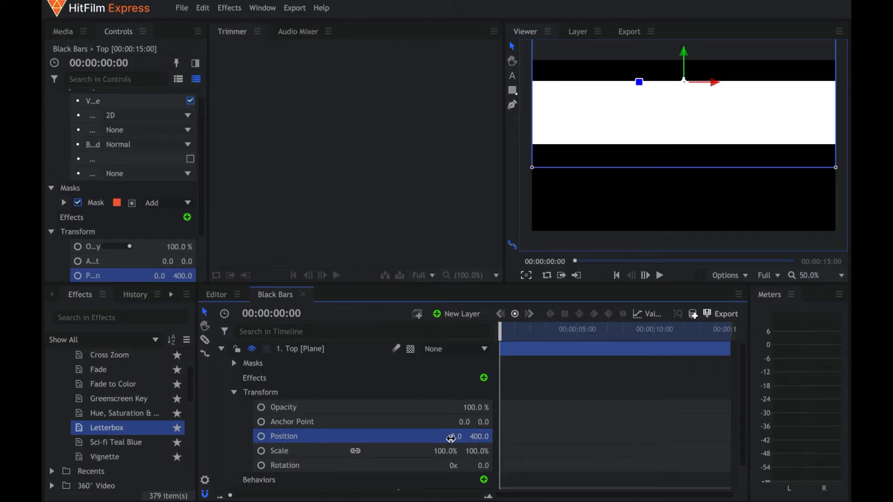
pyautogui.click(222, 350)
# Move the Bottom layer down in the viewer to a vertical position of about -416, lining its masked edge up with the lower letterbox bar.
pyautogui.click(221, 363)
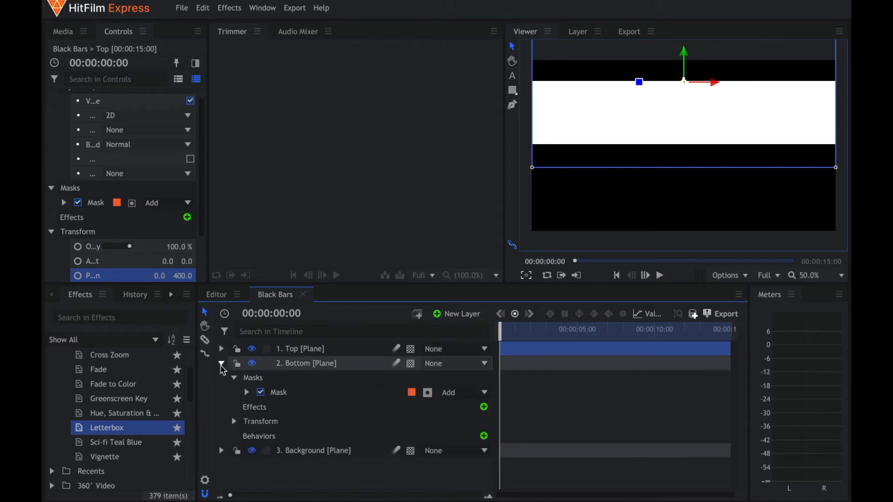
pyautogui.click(298, 364)
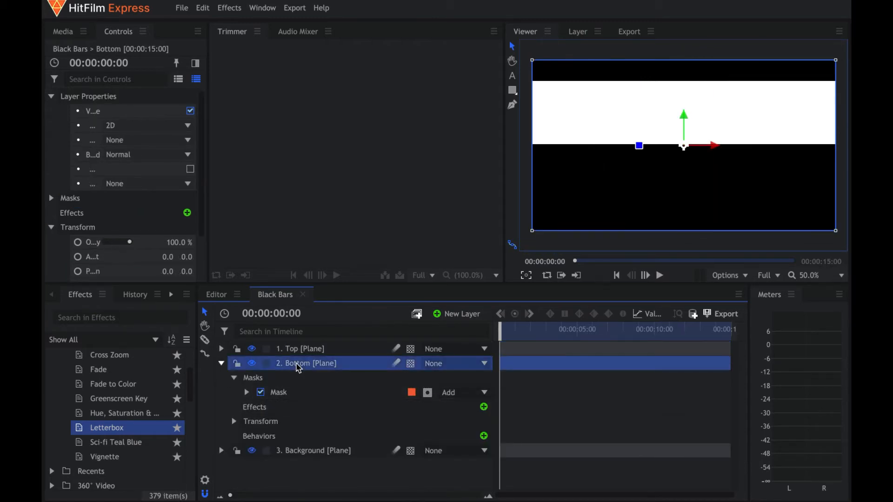
pyautogui.moveTo(685, 156); pyautogui.dragTo(695, 215)
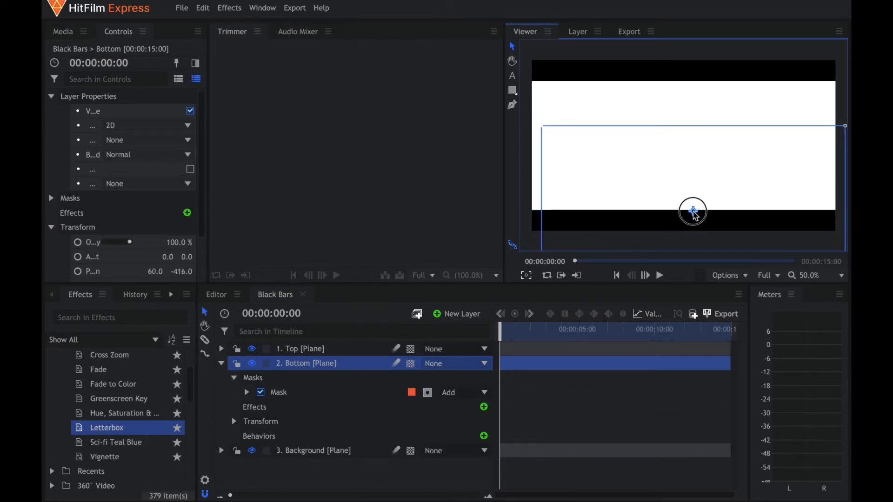
pyautogui.moveTo(694, 214); pyautogui.dragTo(695, 214)
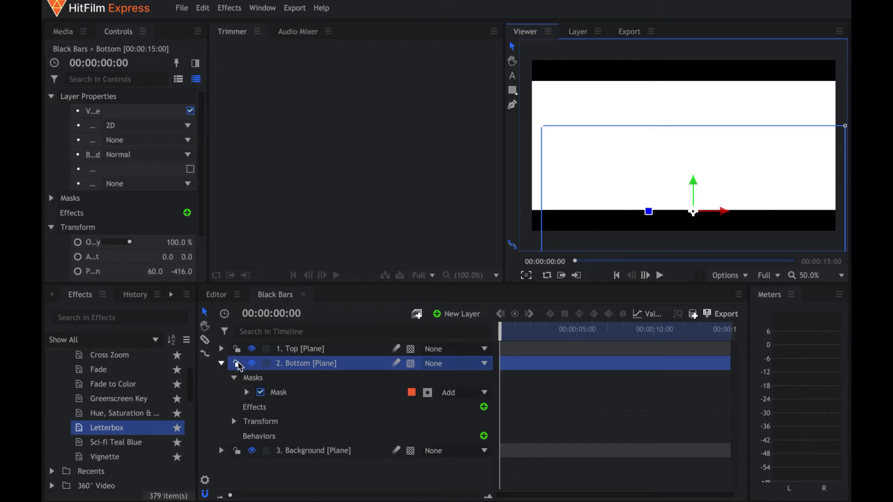
# Set the Bottom layer's horizontal position to 0, keeping its vertical position at -416.
pyautogui.click(235, 422)
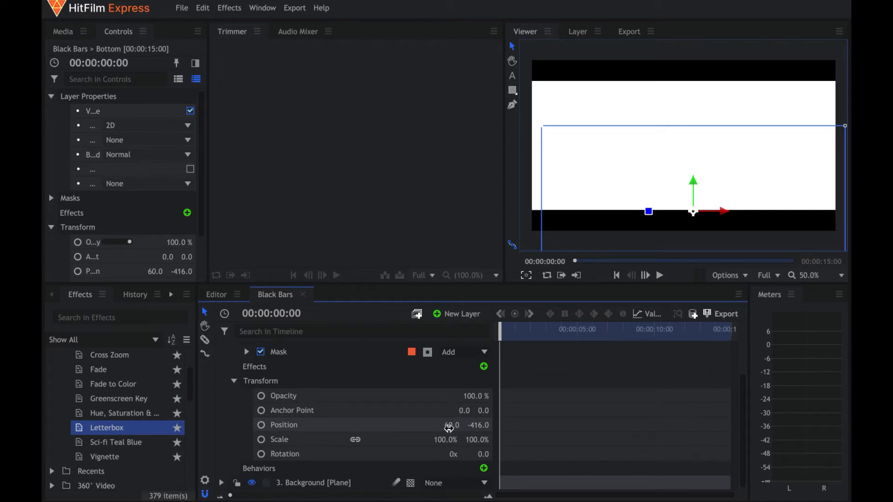
pyautogui.click(448, 426)
pyautogui.press('Return')
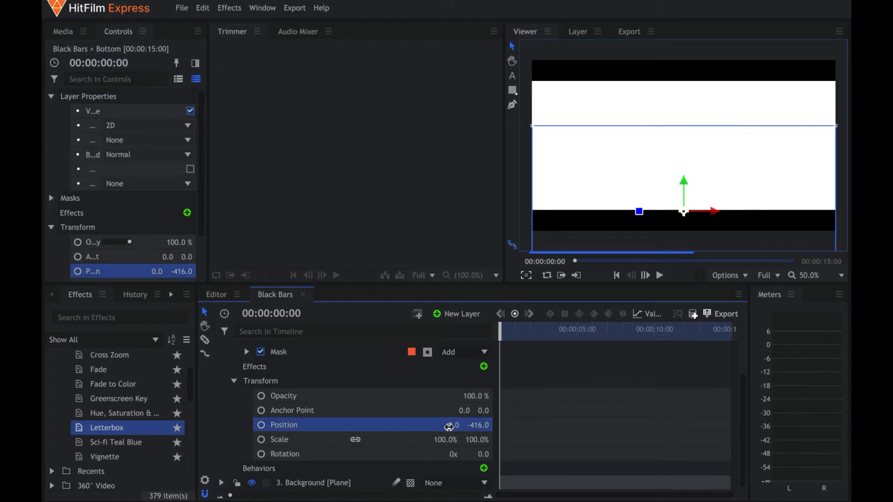
pyautogui.click(235, 382)
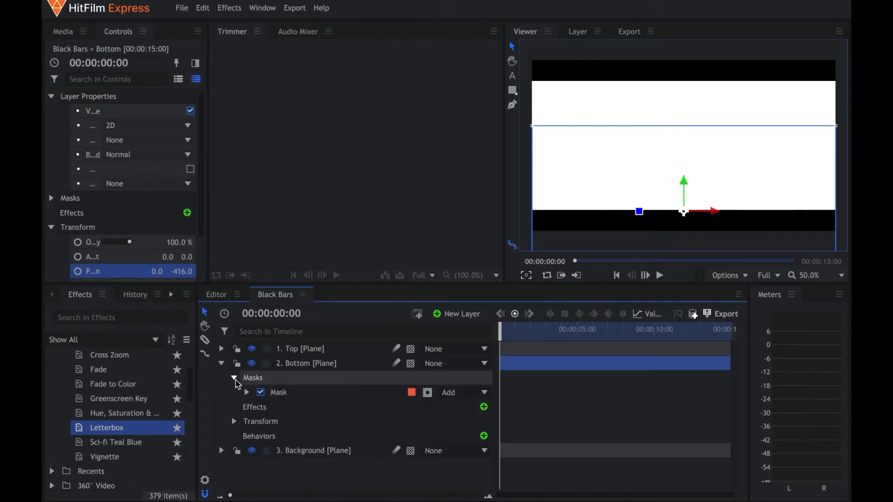
pyautogui.click(222, 363)
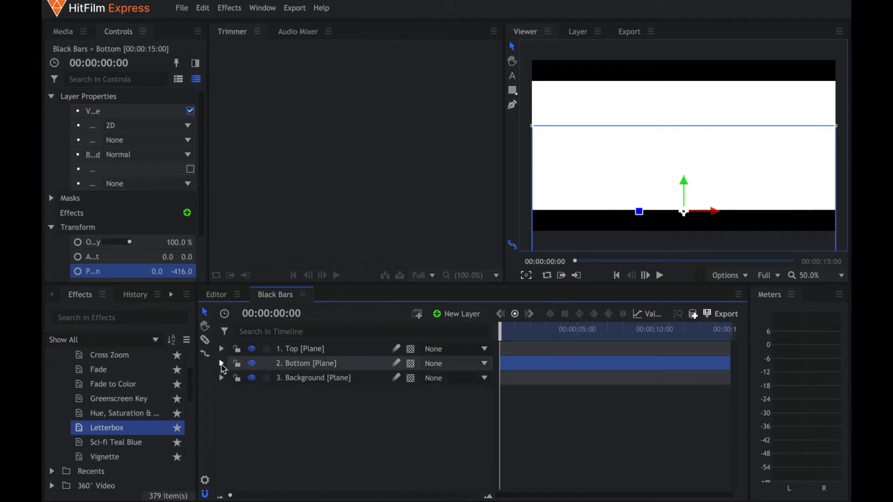
# Delete the Letterbox effect from the Background layer.
pyautogui.click(221, 378)
pyautogui.click(294, 422)
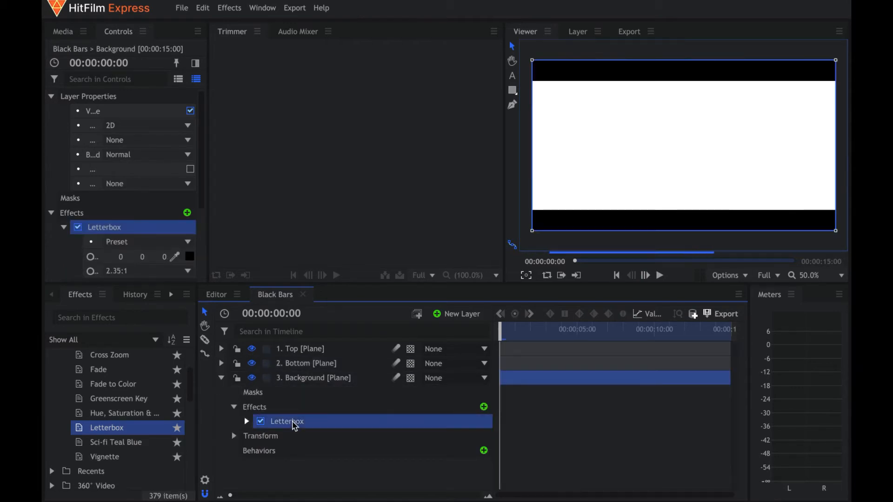
pyautogui.press('Delete')
pyautogui.click(222, 378)
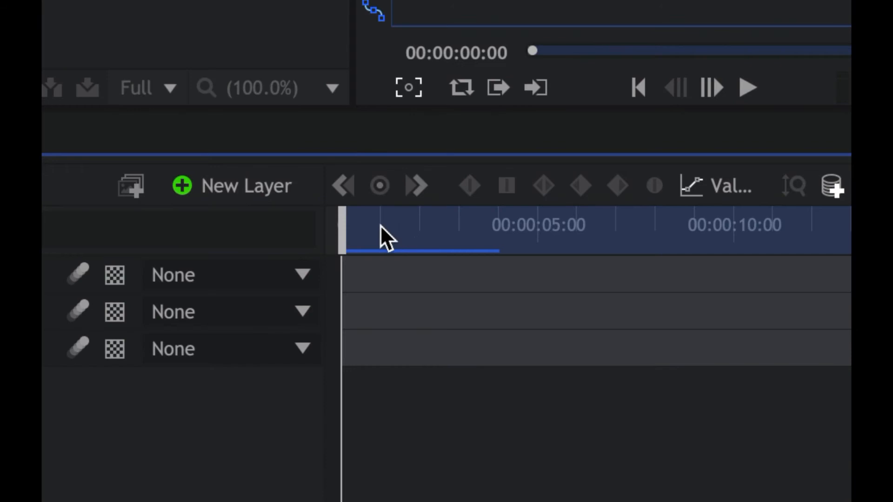
# Add a position keyframe to the Top layer at 3 seconds.
pyautogui.click(460, 234)
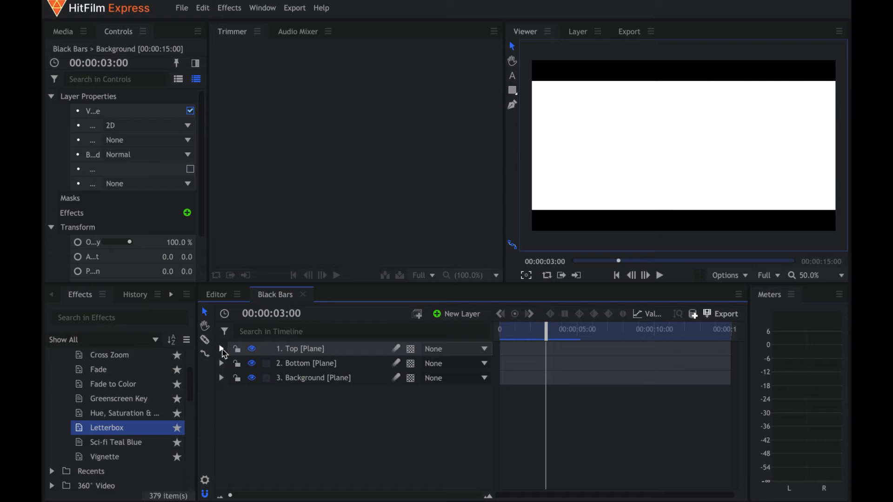
pyautogui.click(222, 349)
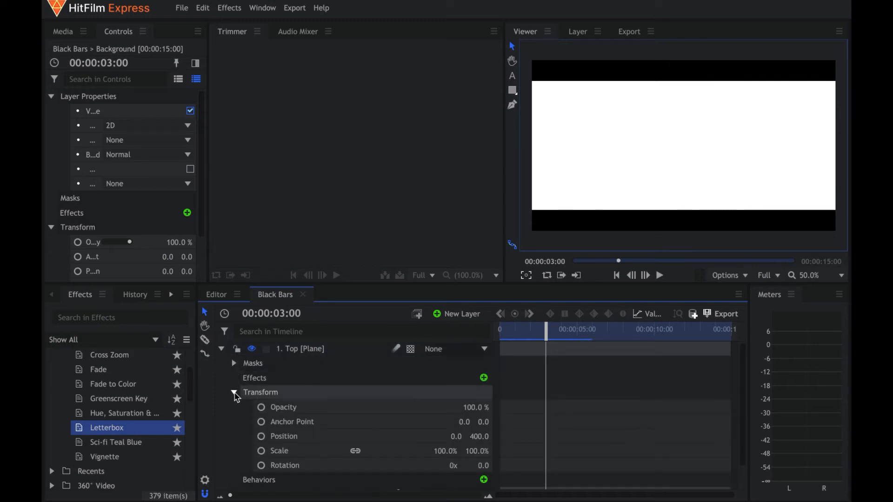
pyautogui.click(261, 437)
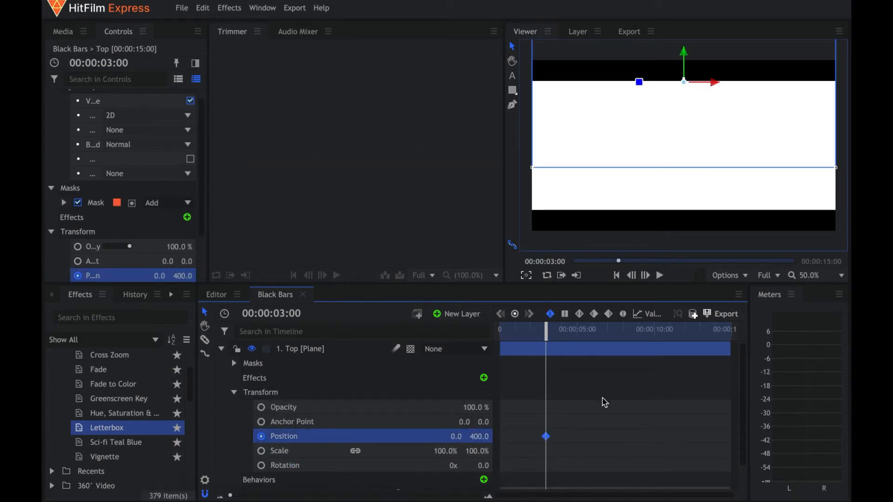
# At 0 seconds, move the Top layer straight up out of frame to a vertical position of 540, creating its starting keyframe.
pyautogui.moveTo(543, 437)
pyautogui.moveTo(546, 333); pyautogui.dragTo(482, 343)
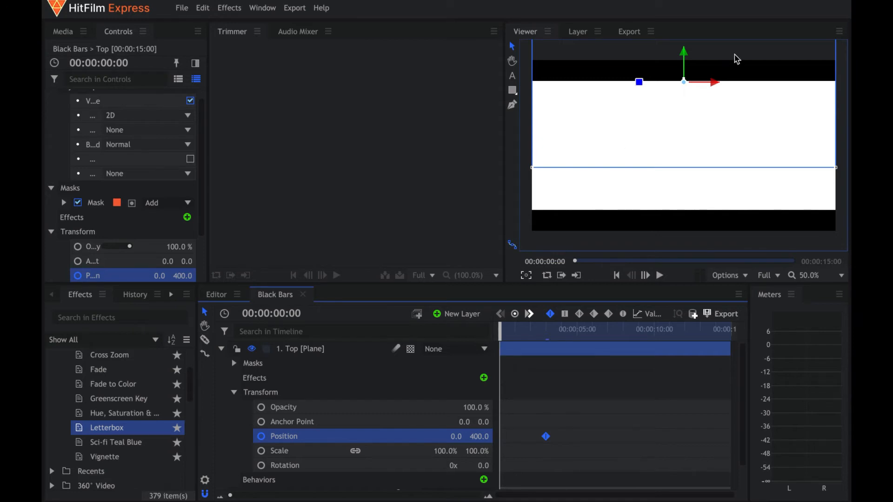
pyautogui.moveTo(683, 82); pyautogui.dragTo(686, 61)
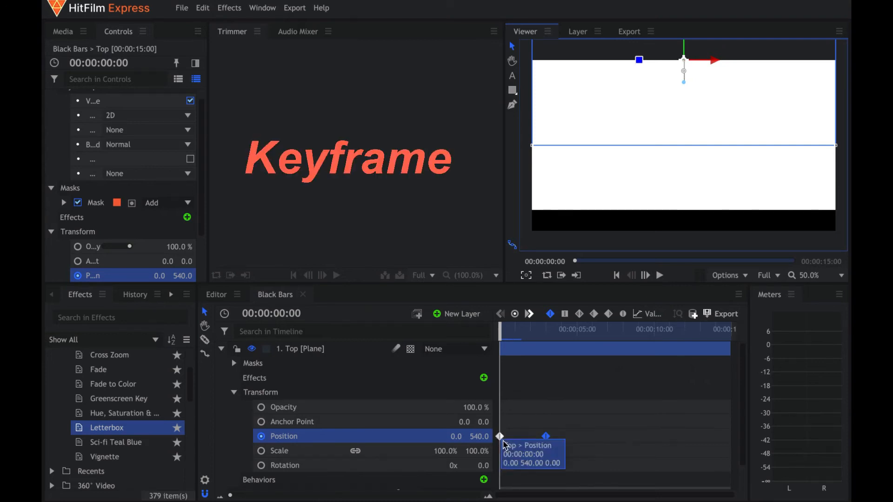
# Give both of the Top layer's position keyframes Bezier interpolation and play back the bar's slide-in.
pyautogui.moveTo(499, 427); pyautogui.dragTo(560, 444)
pyautogui.click(624, 314)
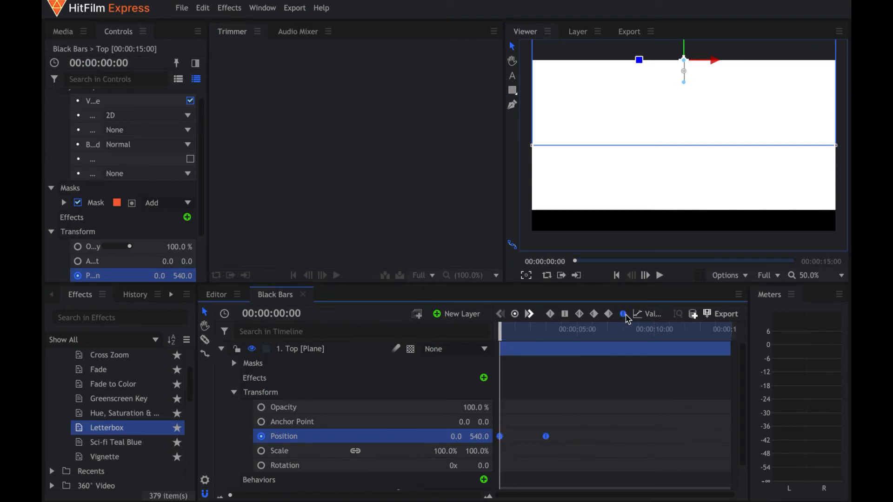
pyautogui.click(660, 277)
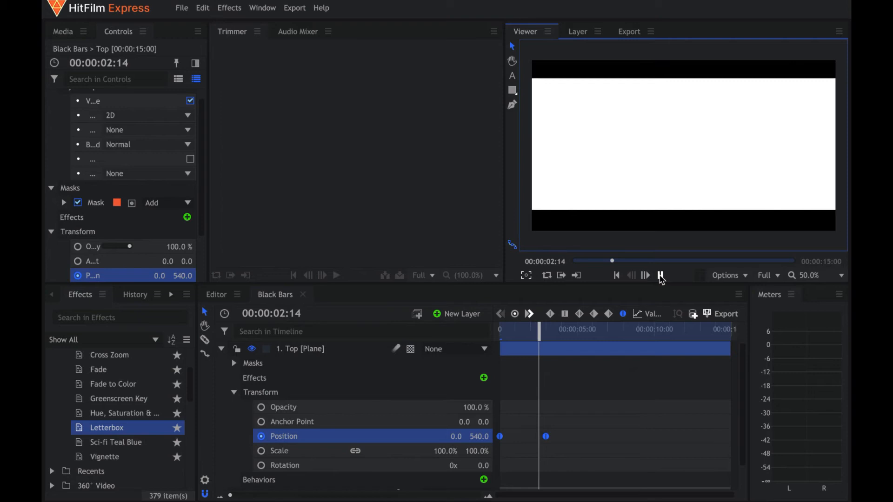
pyautogui.click(662, 278)
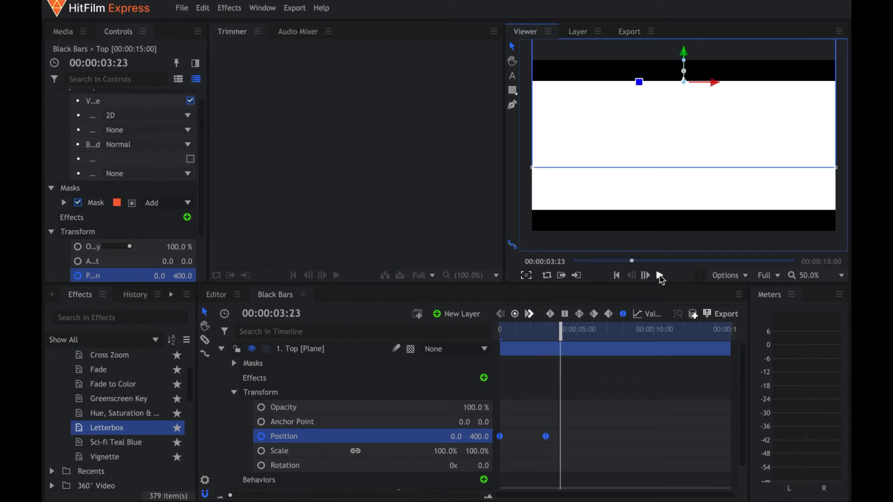
# Add a position keyframe to the Bottom layer at 3 seconds.
pyautogui.moveTo(562, 336); pyautogui.dragTo(547, 336)
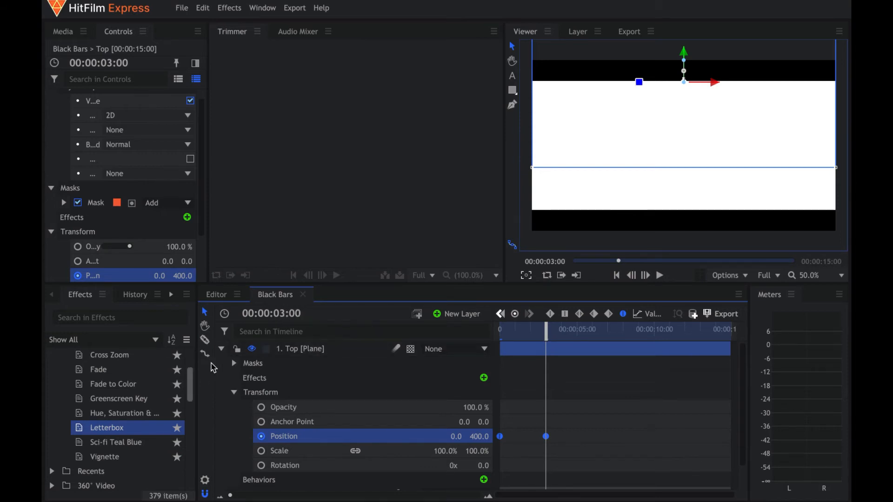
pyautogui.click(222, 350)
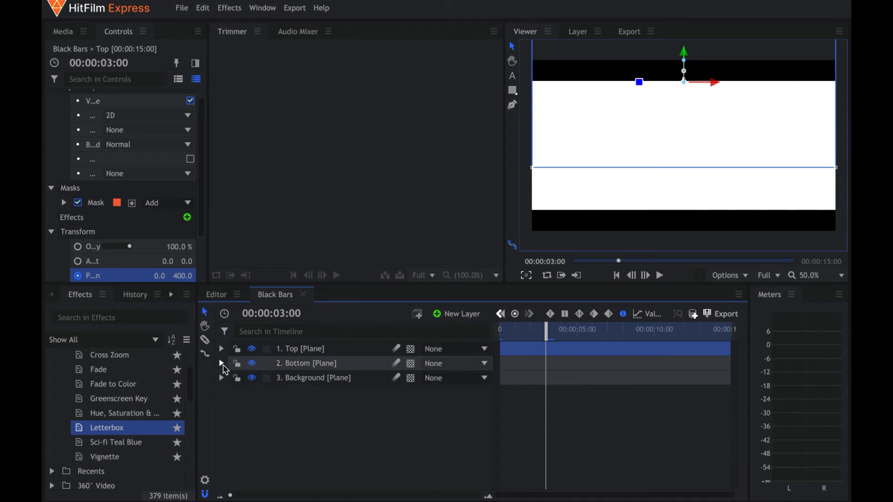
pyautogui.click(221, 364)
pyautogui.click(303, 365)
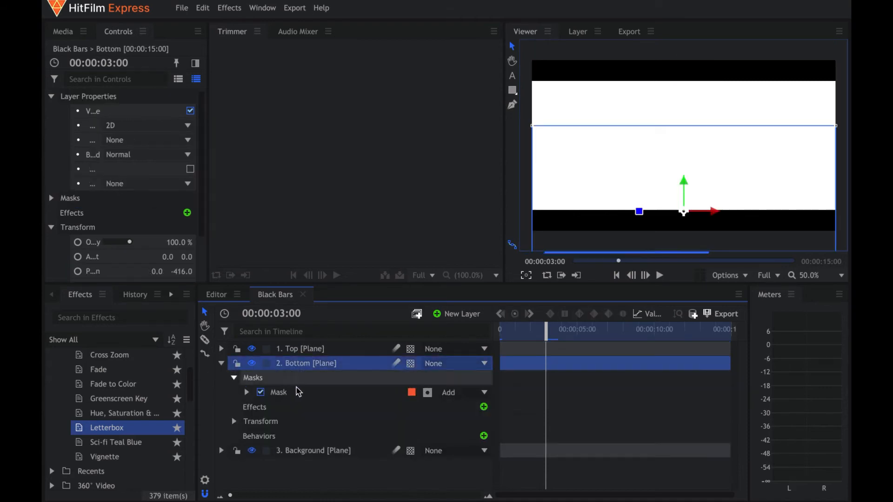
pyautogui.click(234, 422)
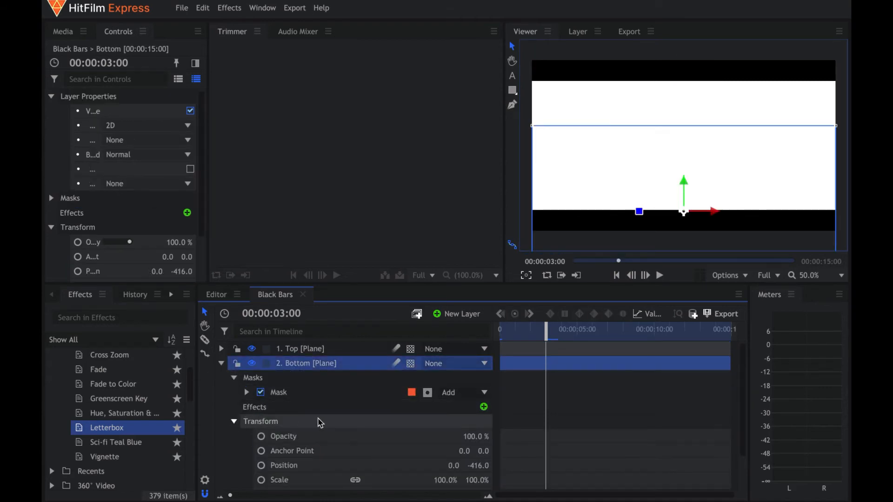
pyautogui.scroll(-3, 314, 424)
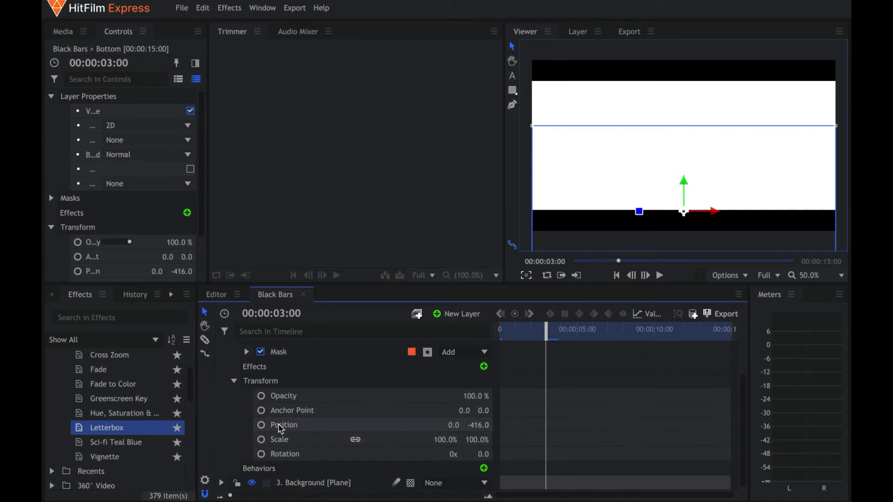
pyautogui.click(262, 425)
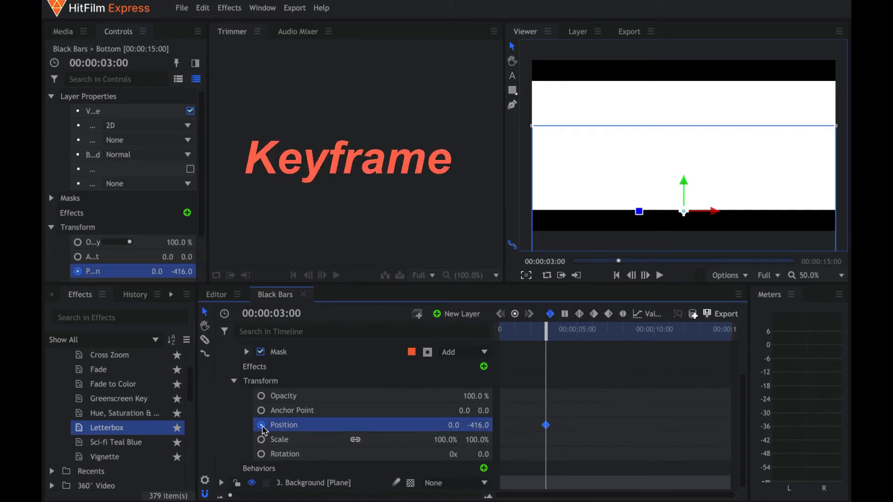
# At 0 seconds, move the Bottom layer down to a vertical position of about -536 and give both its position keyframes Bezier interpolation.
pyautogui.moveTo(548, 333); pyautogui.dragTo(469, 335)
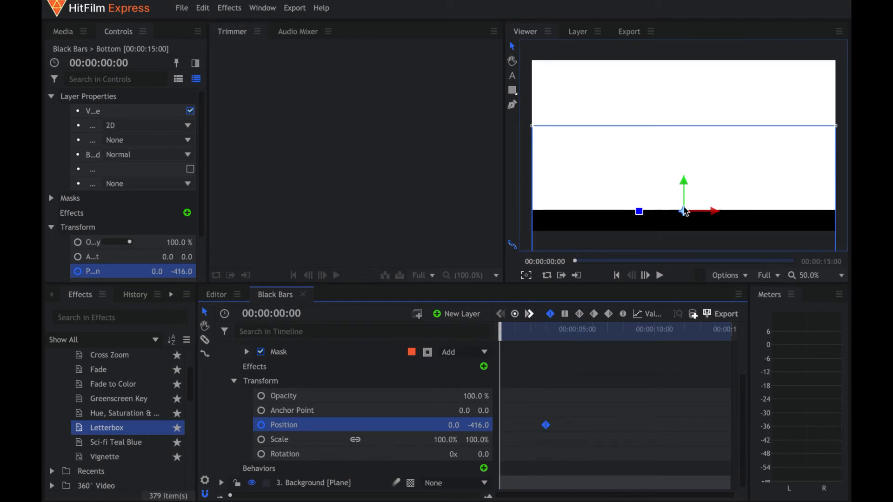
pyautogui.moveTo(685, 216); pyautogui.dragTo(685, 235)
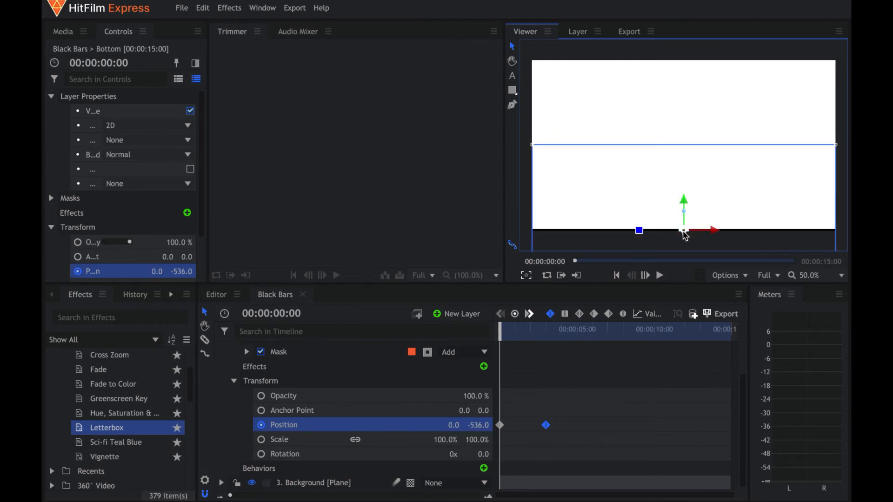
pyautogui.moveTo(499, 416); pyautogui.dragTo(549, 426)
pyautogui.click(623, 315)
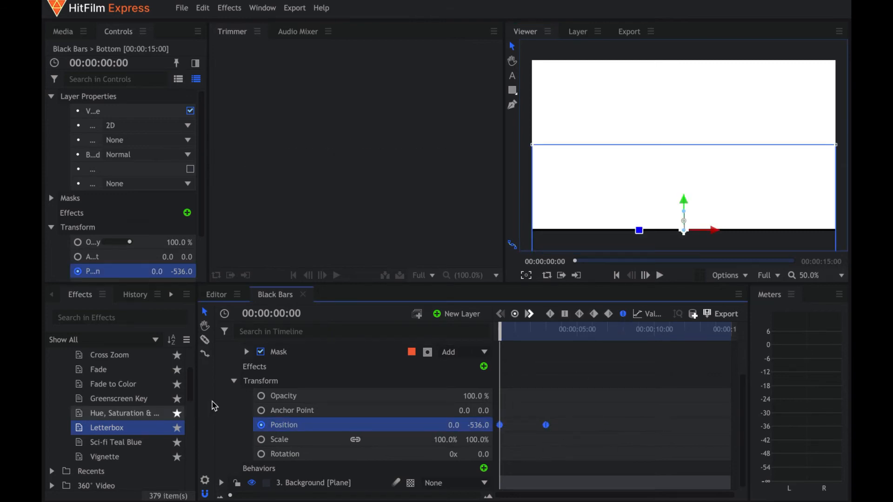
# Collapse the Bottom layer and play back the animation to check both black bars sliding in.
pyautogui.click(232, 384)
pyautogui.click(222, 364)
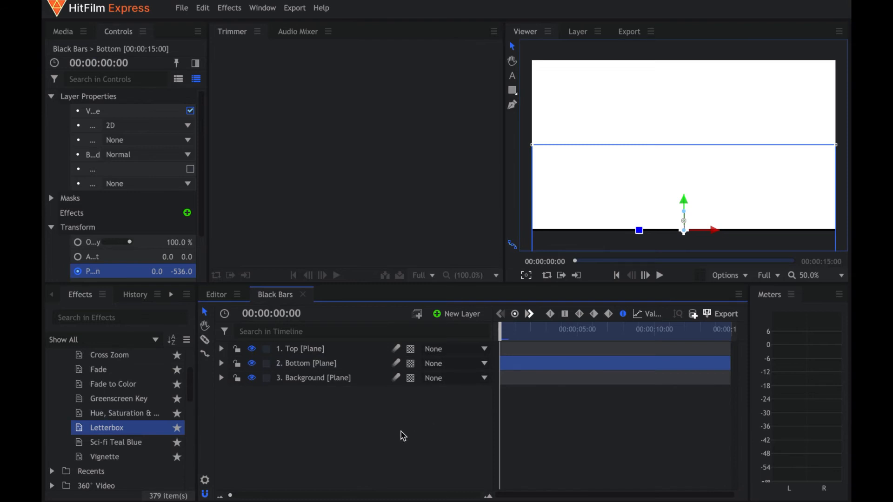
pyautogui.click(660, 275)
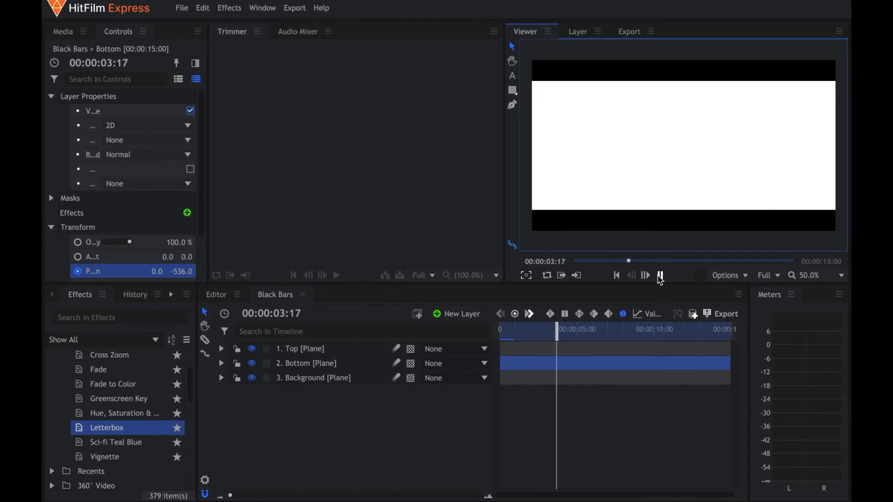
pyautogui.click(661, 276)
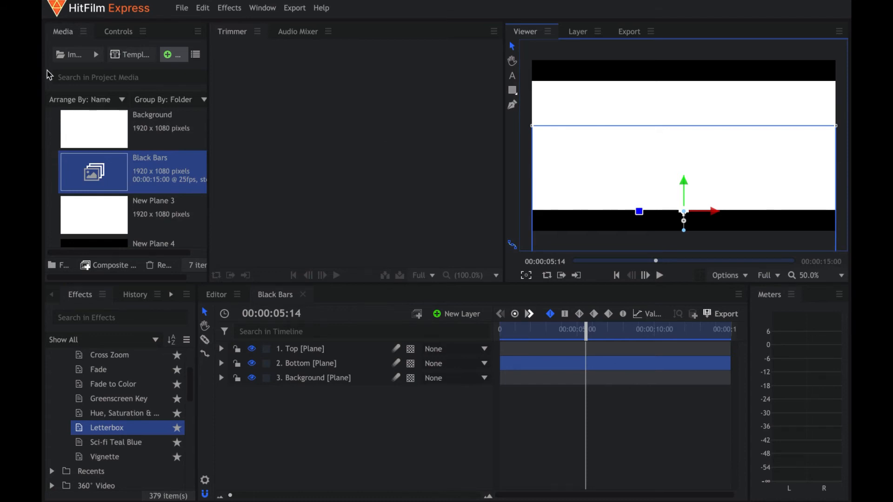
# Look through the installed templates, select Banners as an example, and close the list without importing anything.
pyautogui.click(139, 55)
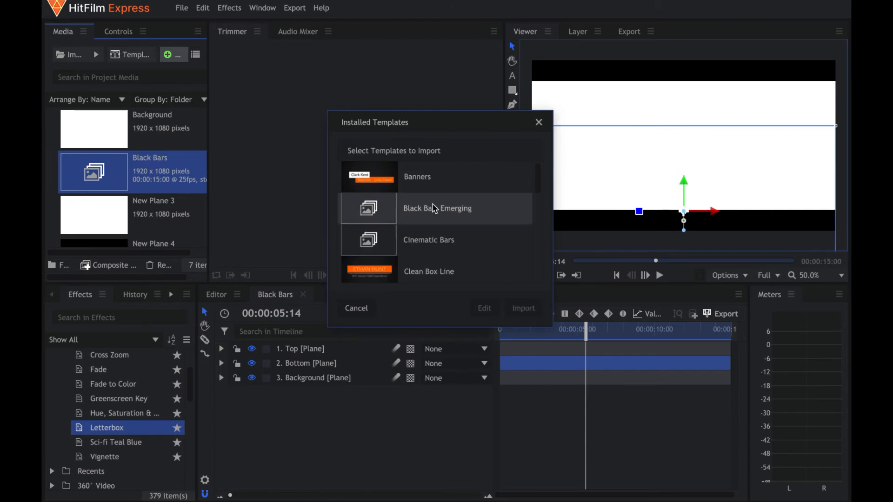
pyautogui.scroll(-2, 435, 225)
pyautogui.scroll(1, 437, 231)
pyautogui.scroll(3, 435, 228)
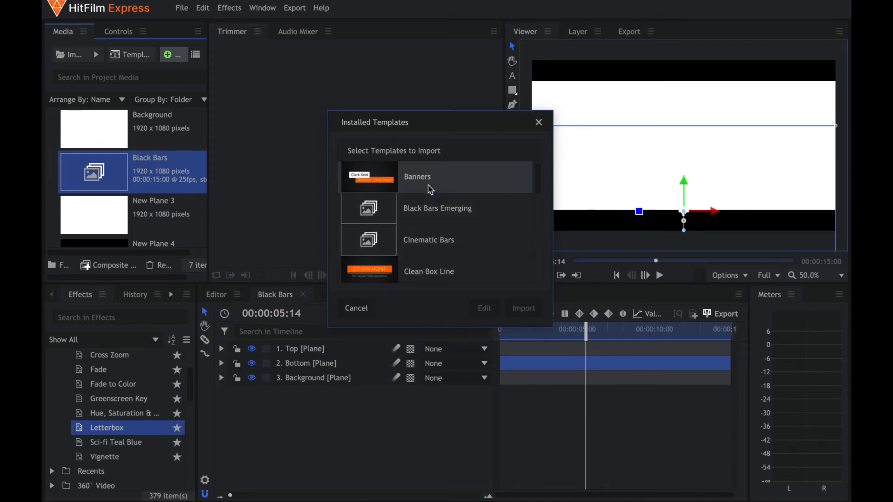
pyautogui.click(445, 178)
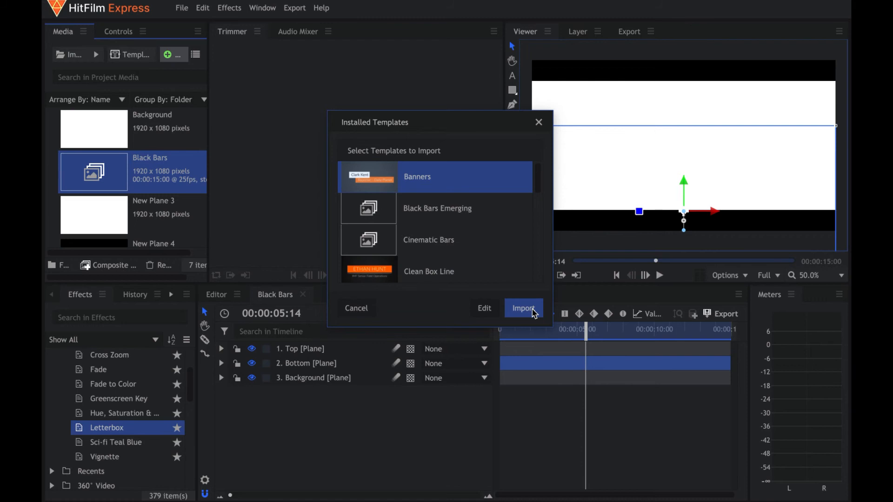
pyautogui.click(368, 310)
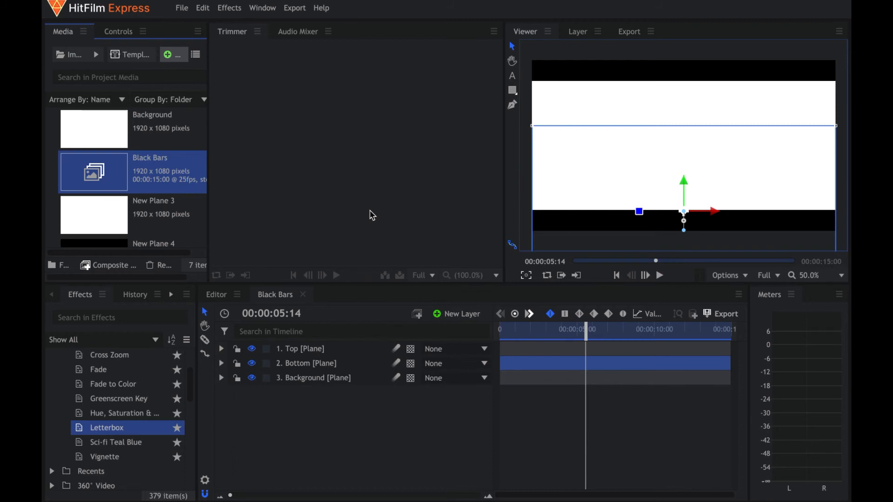
pyautogui.rightClick(150, 176)
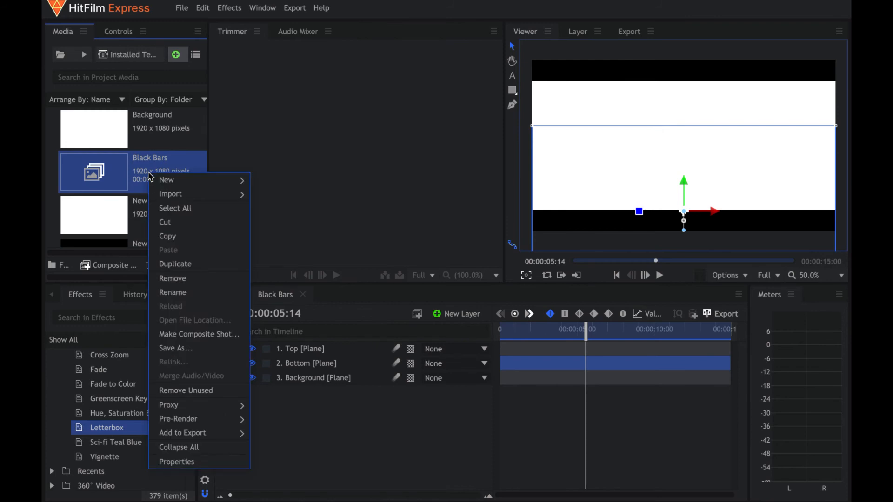
pyautogui.click(179, 349)
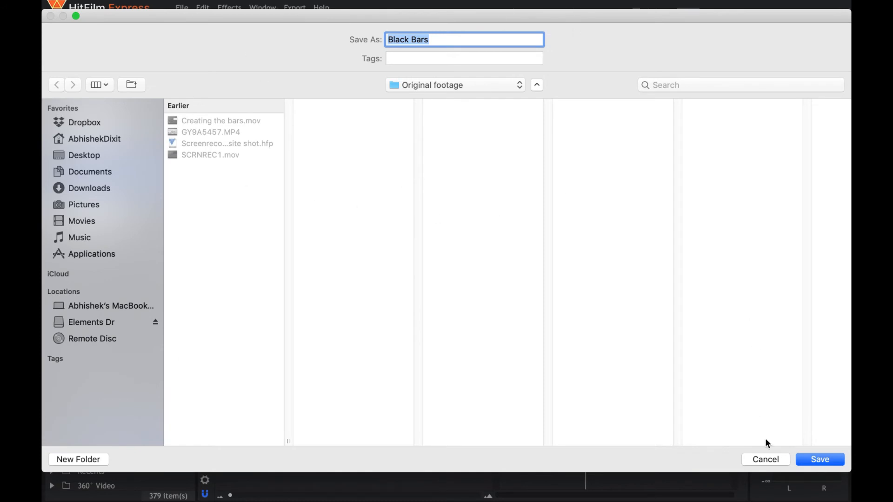
pyautogui.click(767, 459)
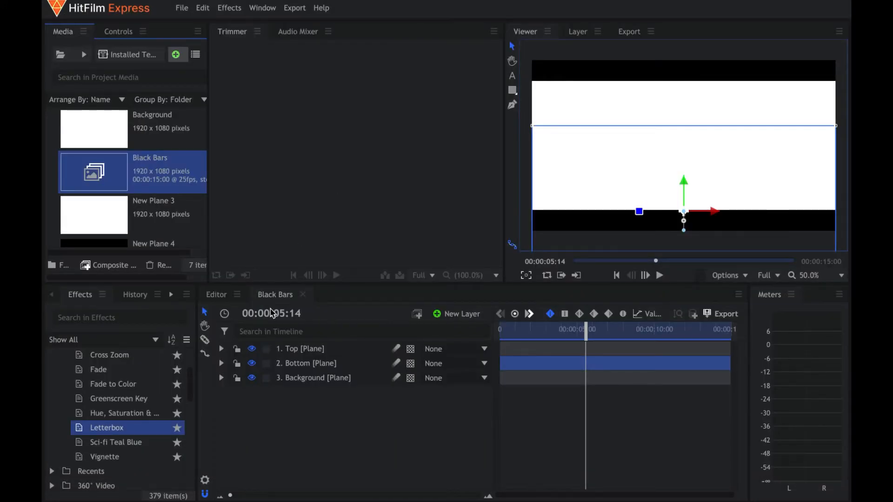
# Publish the Position property of the Top layer and collapse the layer.
pyautogui.click(222, 348)
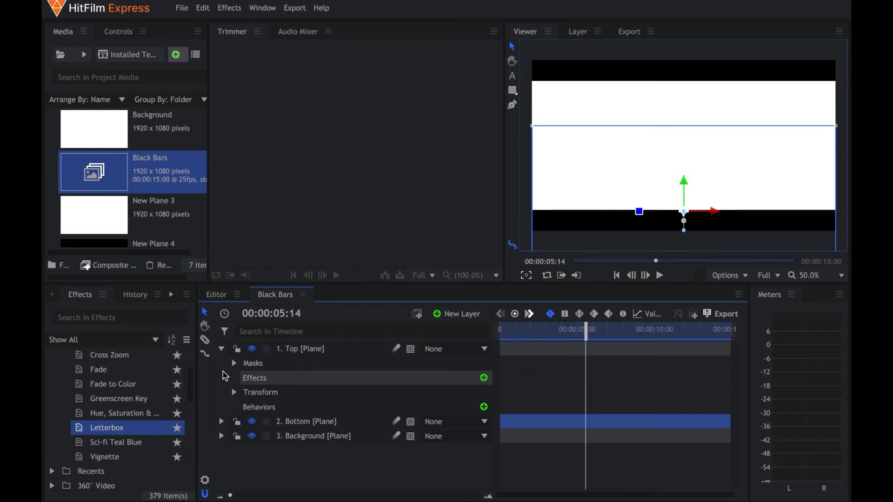
pyautogui.click(234, 393)
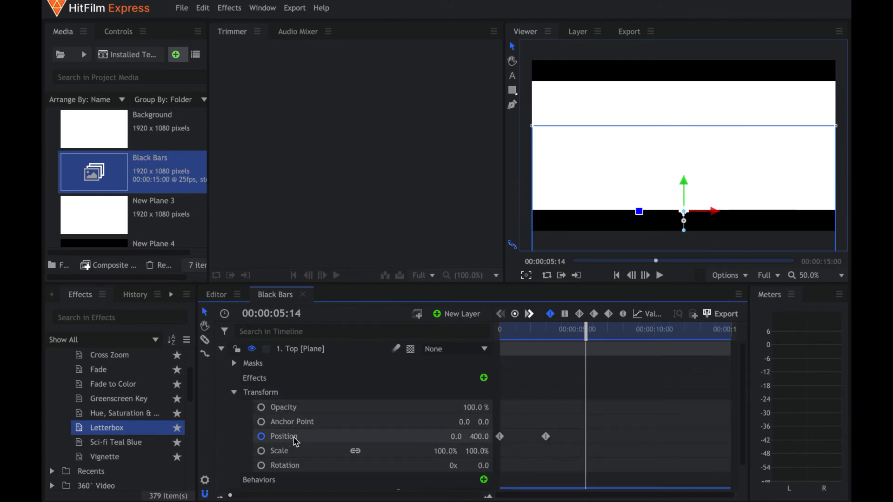
pyautogui.rightClick(296, 442)
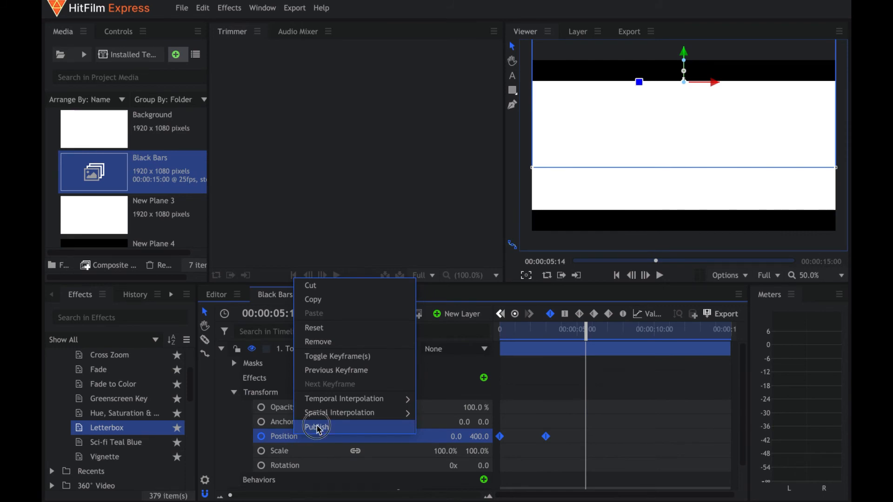
pyautogui.click(319, 428)
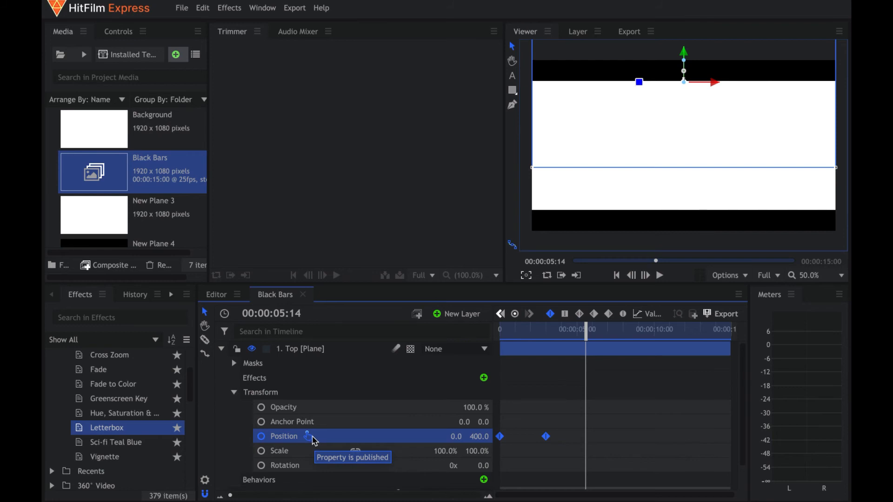
pyautogui.click(222, 349)
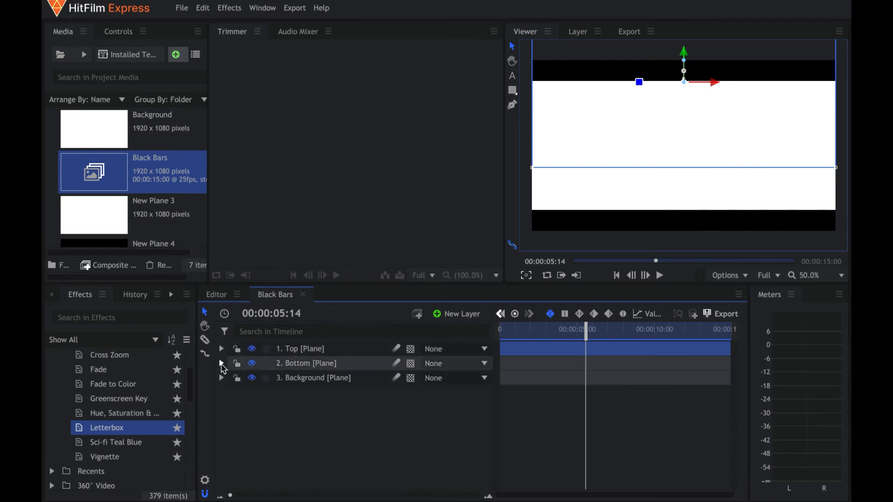
# Publish the Position property of the Bottom layer and collapse the layer.
pyautogui.click(221, 364)
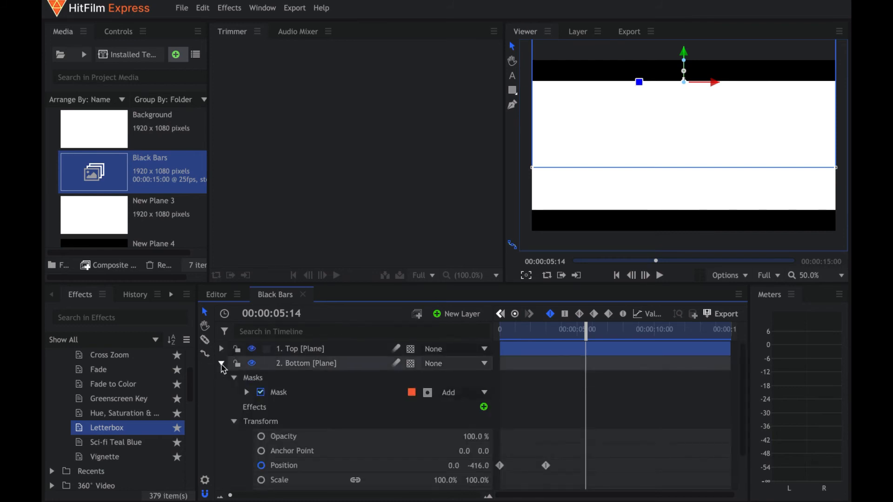
pyautogui.rightClick(302, 467)
pyautogui.click(323, 455)
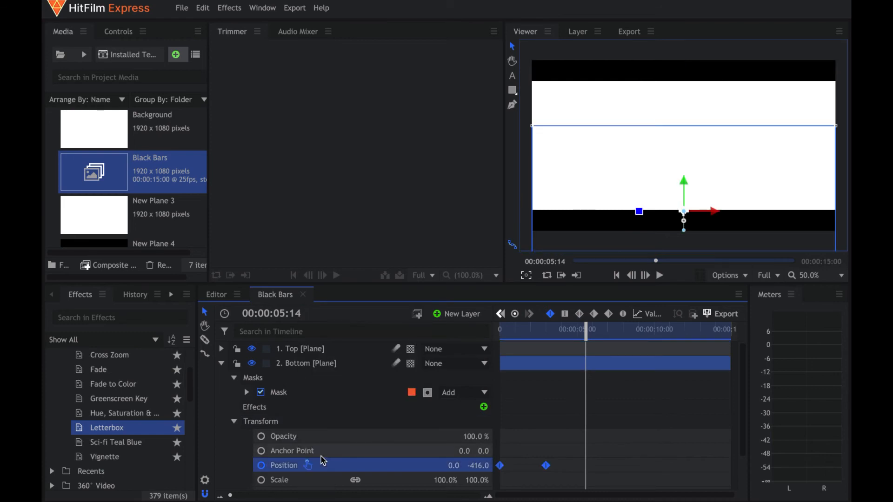
pyautogui.click(222, 363)
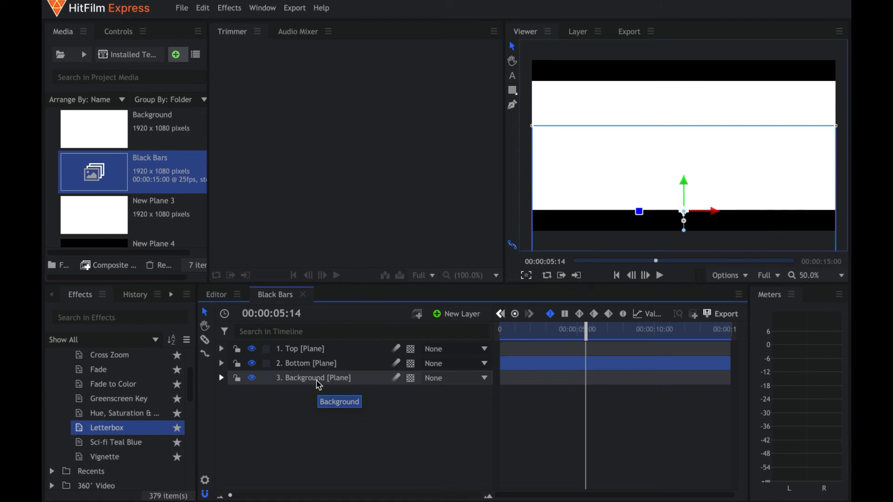
# Change the Background plane's color to transparent in its properties and deselect the layer.
pyautogui.rightClick(319, 381)
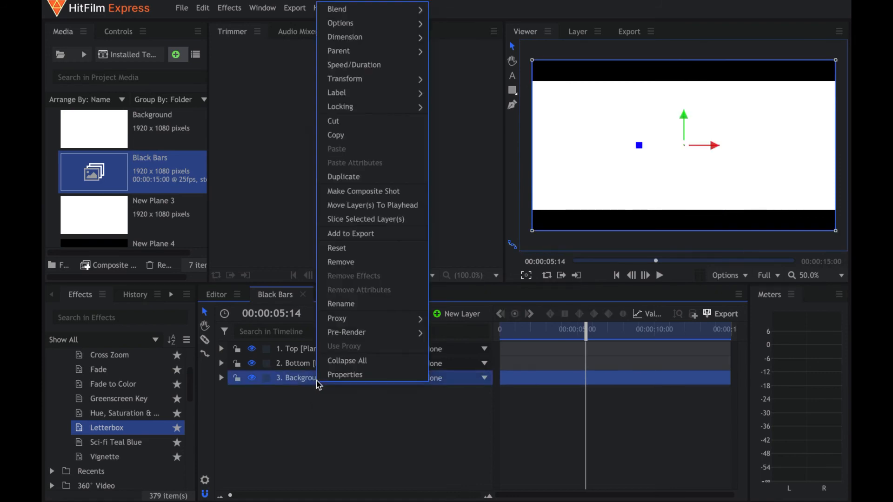
pyautogui.click(338, 381)
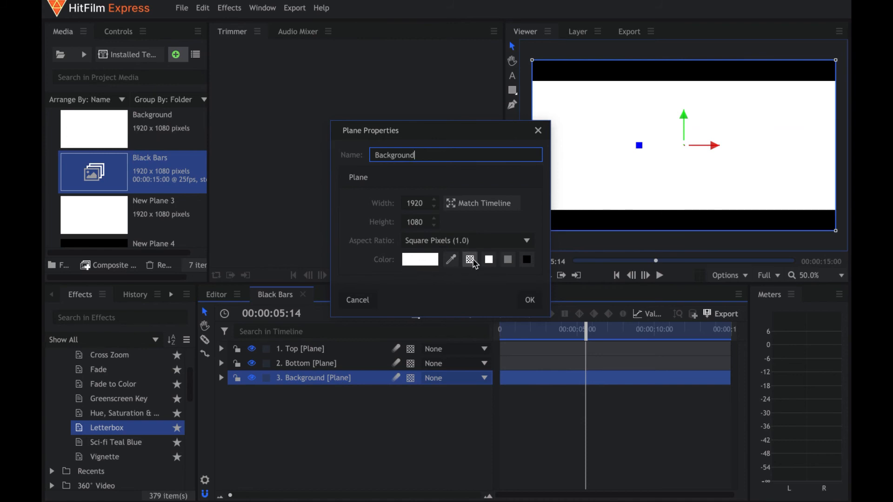
pyautogui.click(471, 259)
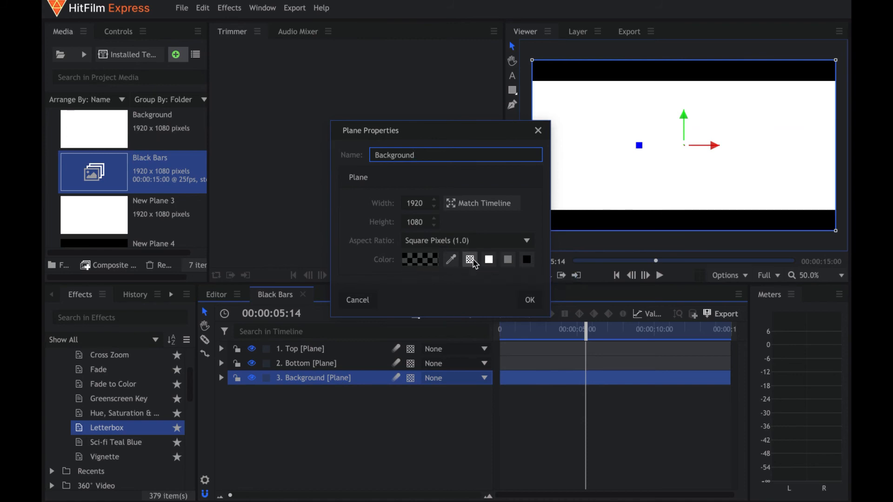
pyautogui.click(530, 300)
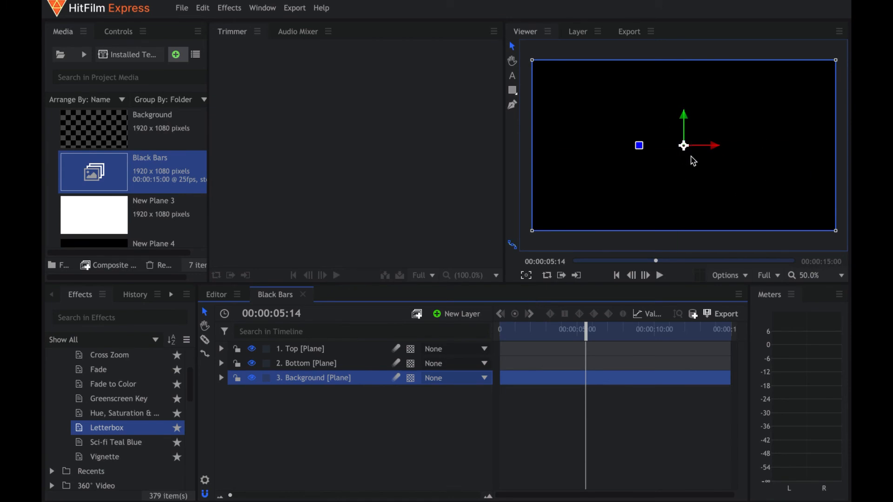
pyautogui.click(314, 436)
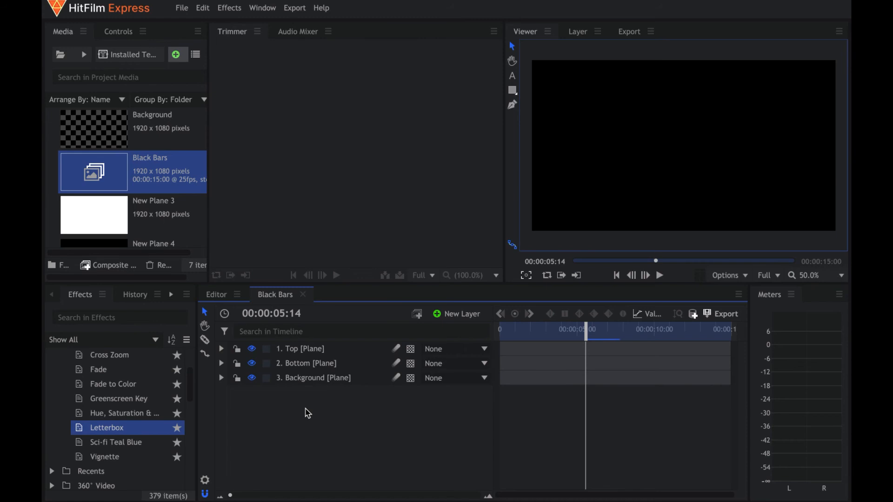
# Save the Black Bars composite shot as the template file Black Bars.hfcs and check the list of installed templates.
pyautogui.rightClick(152, 177)
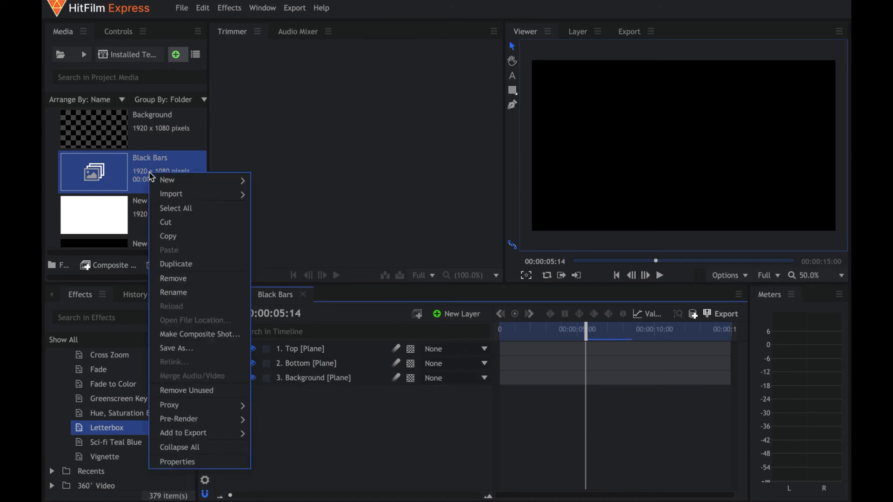
pyautogui.click(175, 349)
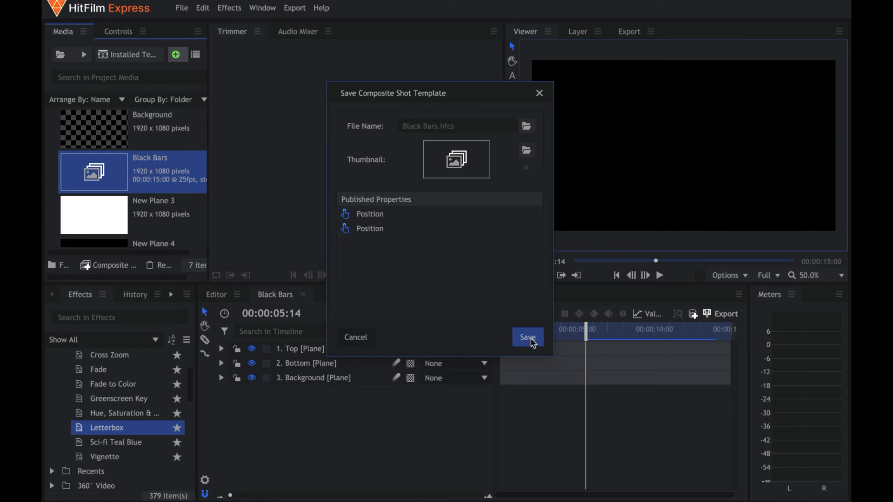
pyautogui.click(528, 338)
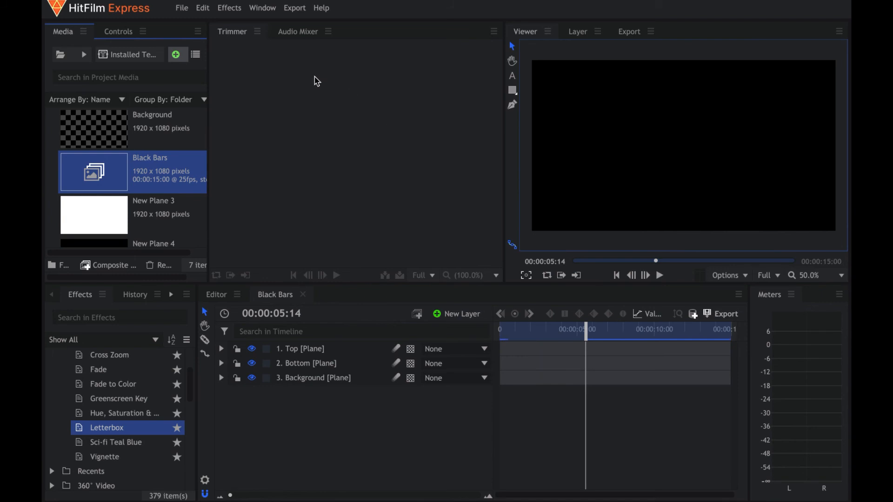
pyautogui.click(131, 58)
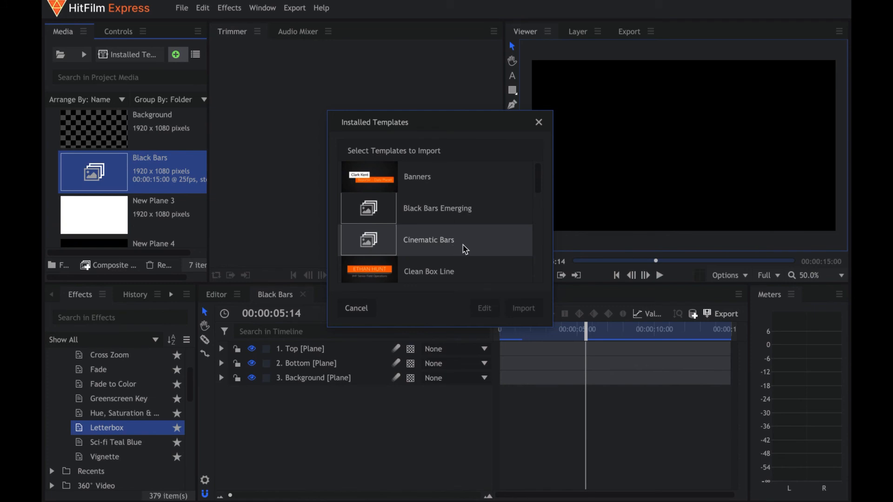
pyautogui.click(368, 309)
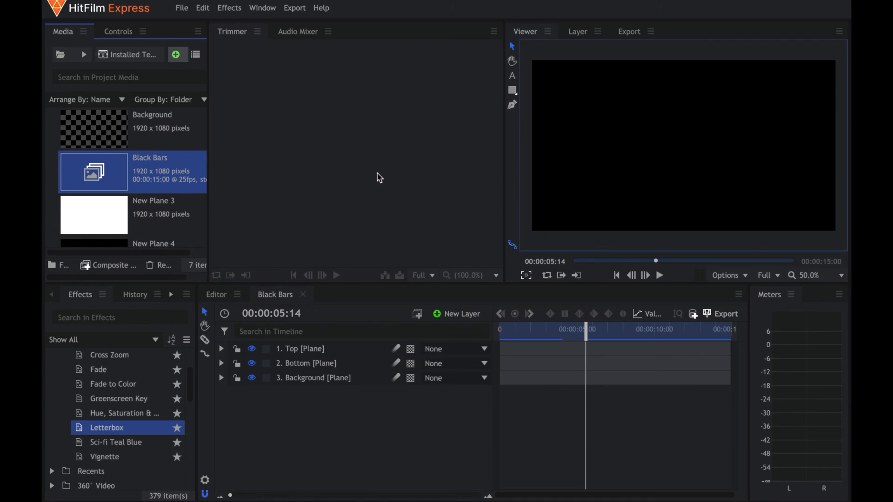
# Import the saved composite shot Black Bars.hfcs from the Hitfilm Composite shots folder into the project media.
pyautogui.click(85, 56)
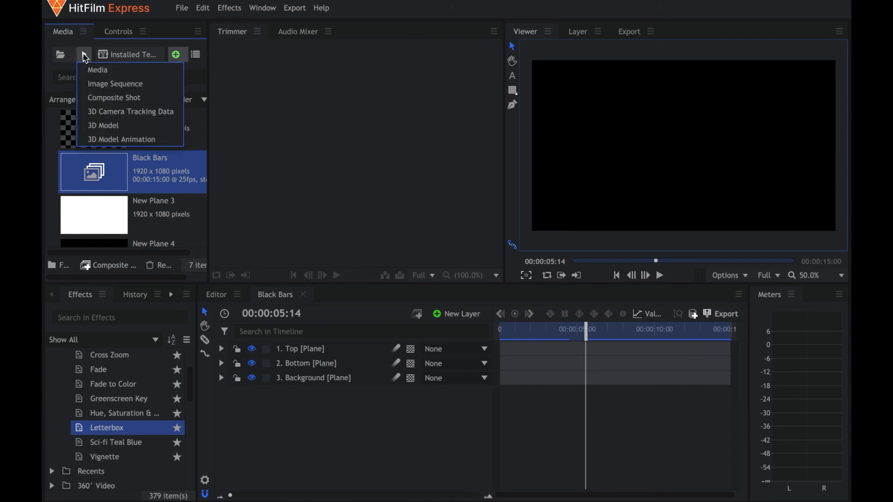
pyautogui.click(108, 100)
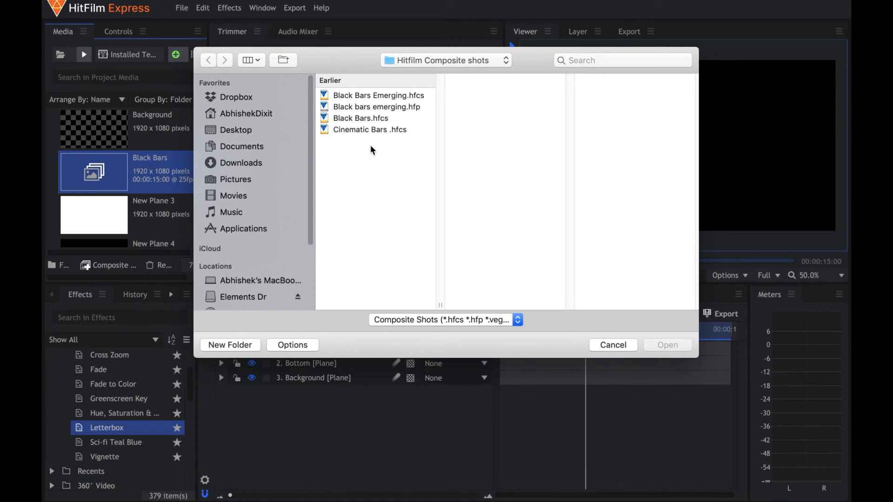
pyautogui.click(357, 120)
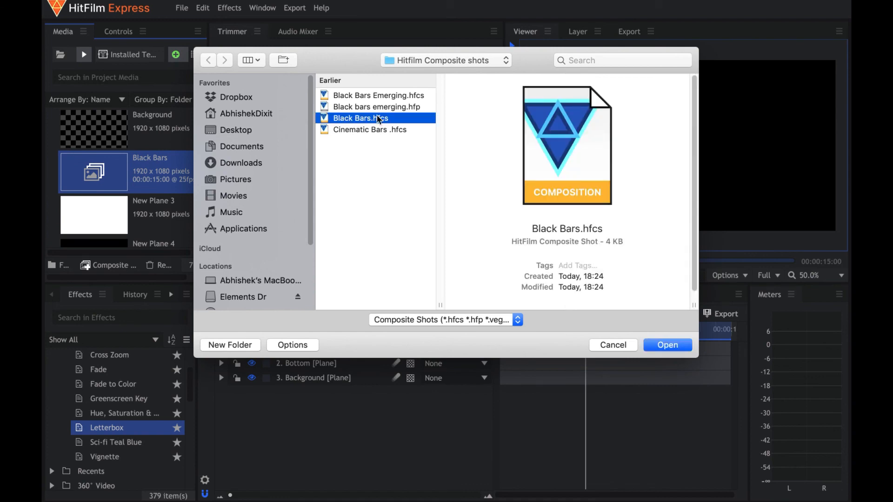
pyautogui.click(677, 346)
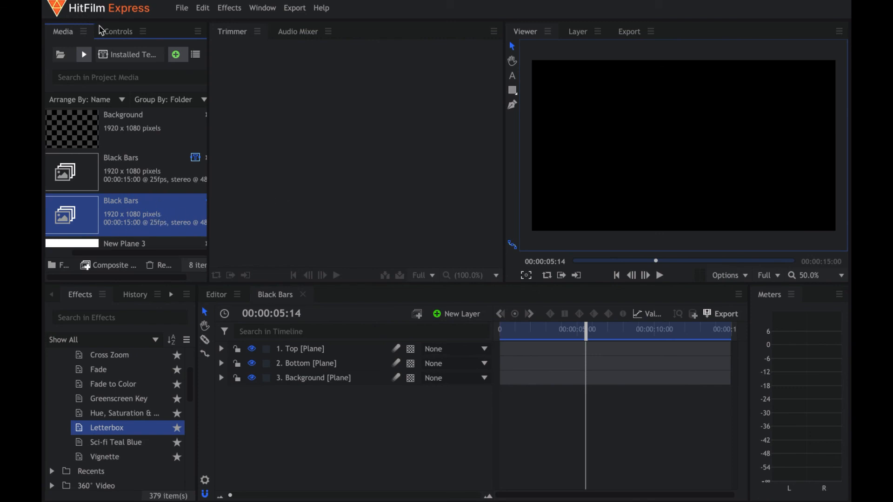
# Import the Black Bars template from the installed templates and select the first Black Bars composite shot in the project media.
pyautogui.click(122, 55)
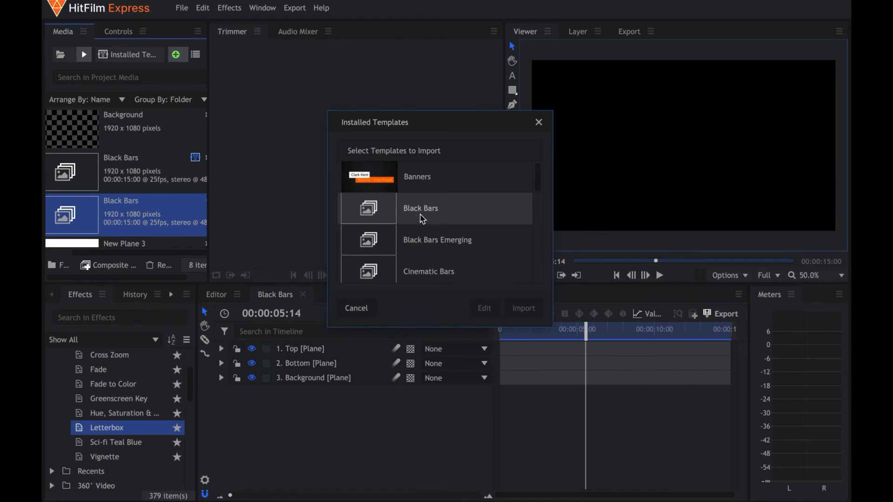
pyautogui.click(423, 219)
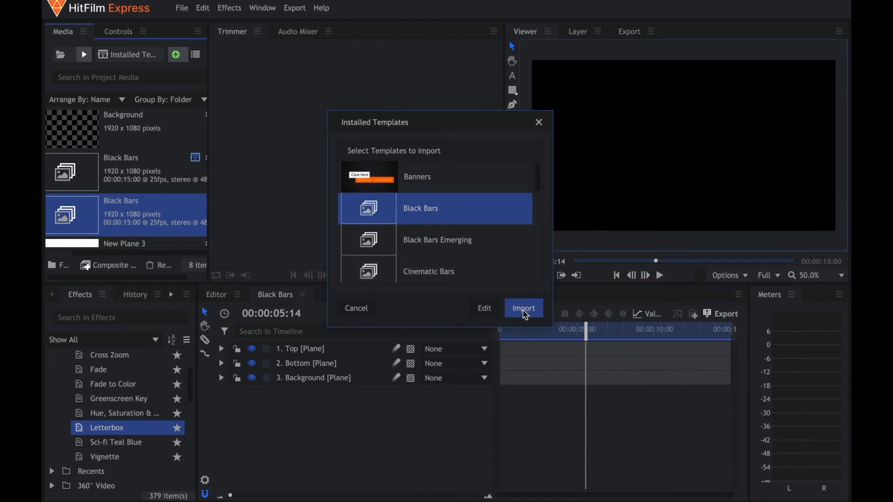
pyautogui.click(525, 309)
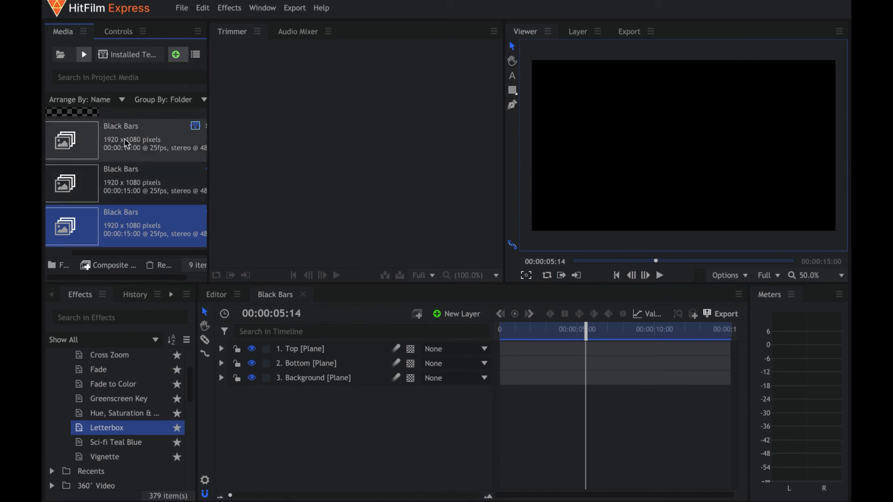
pyautogui.click(132, 184)
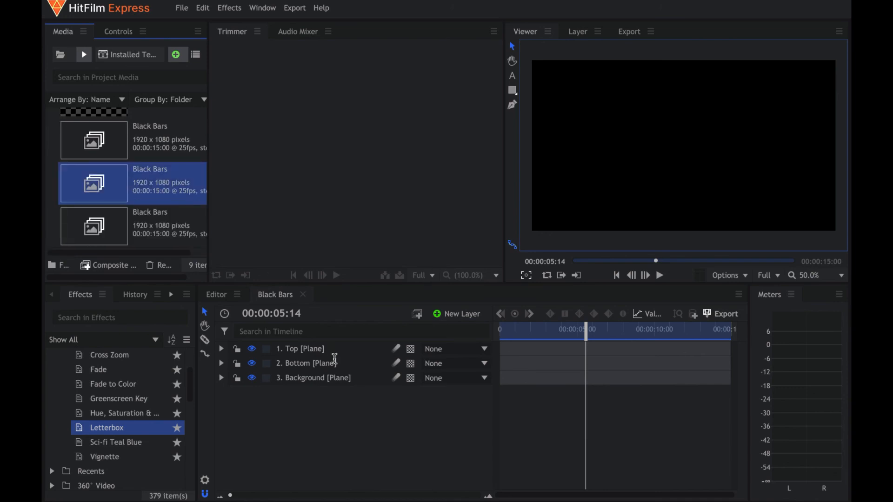
pyautogui.click(164, 232)
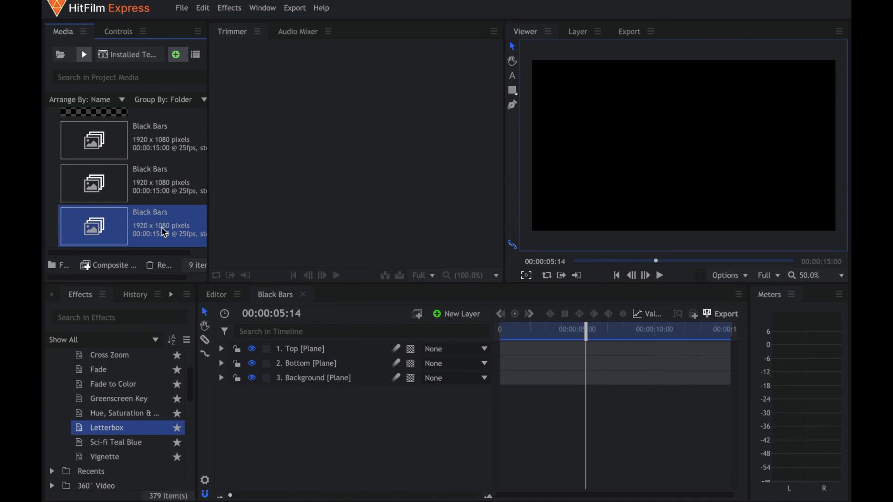
pyautogui.click(169, 143)
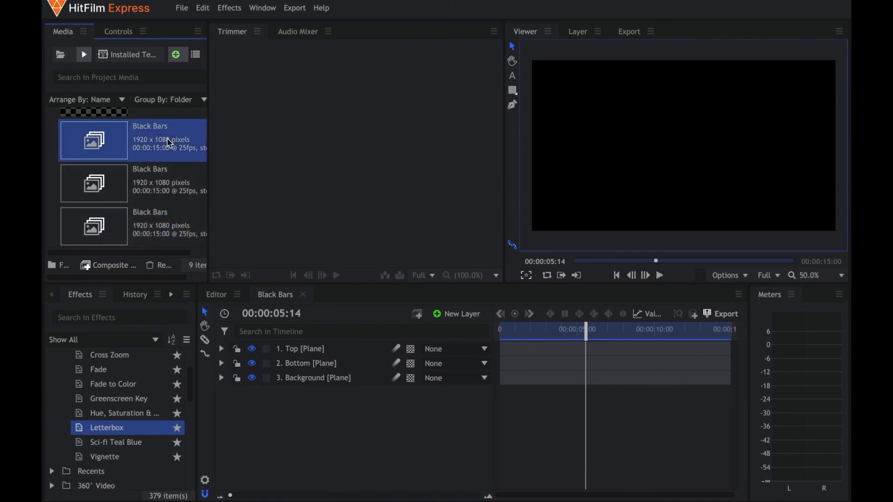